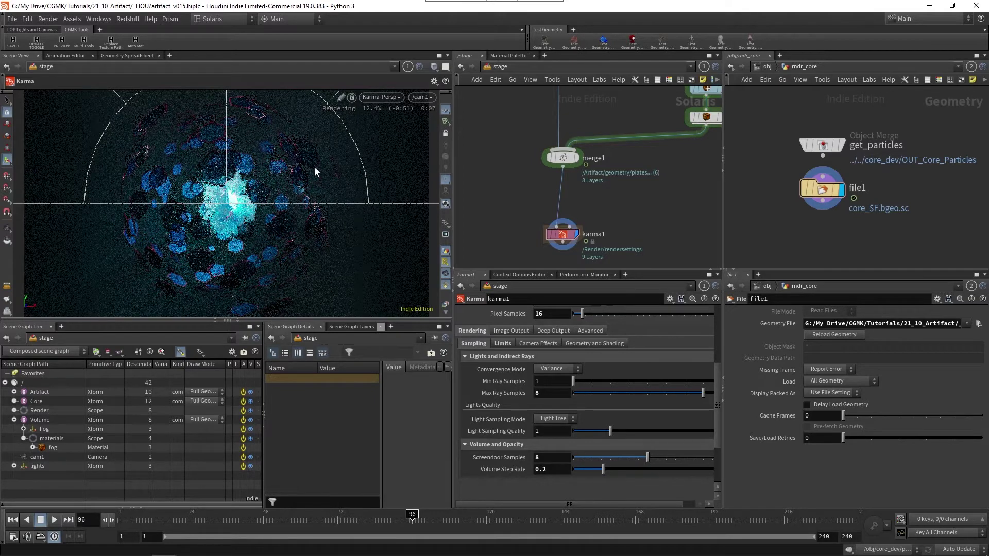
Step: On karma1, disable depth of field and set Velocity Blur to 'Velocity blur'
left_click(563, 234)
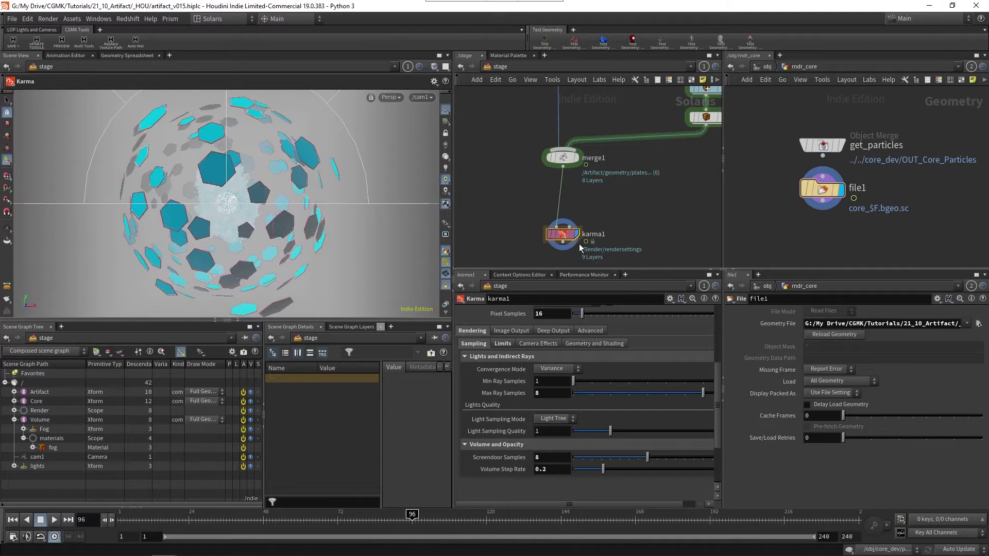
left_click(539, 343)
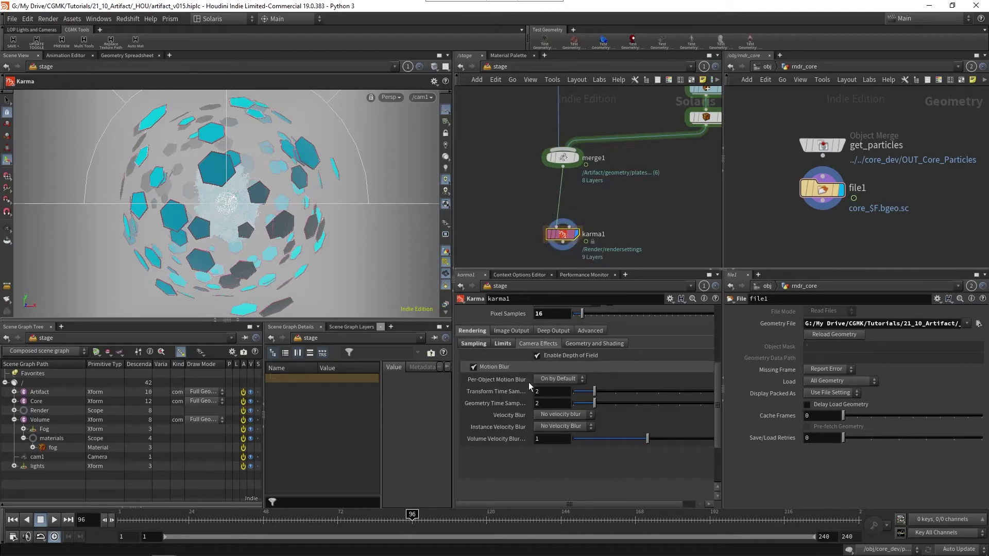
left_click(545, 355)
left_click(571, 415)
left_click(573, 434)
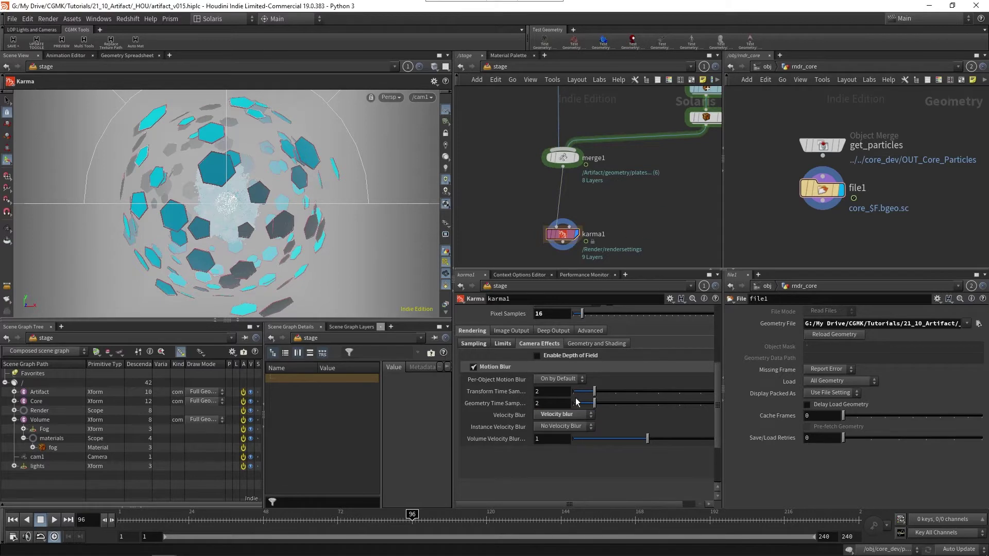
scroll(680, 201, "down", 5)
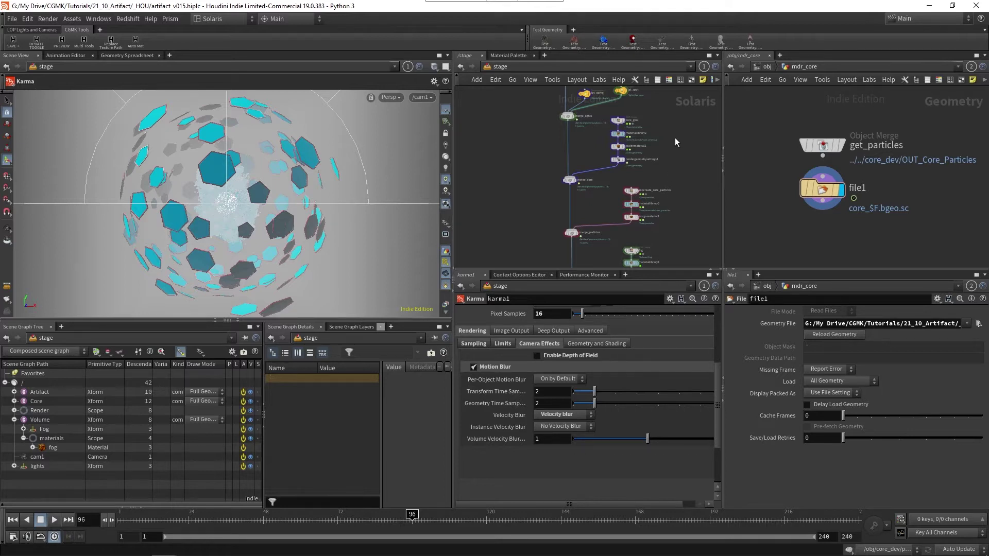
Step: Go from /obj into rndr_artifact, follow object_merge1 to artifact_dev, and inspect merge1
scroll(674, 137, "up", 4)
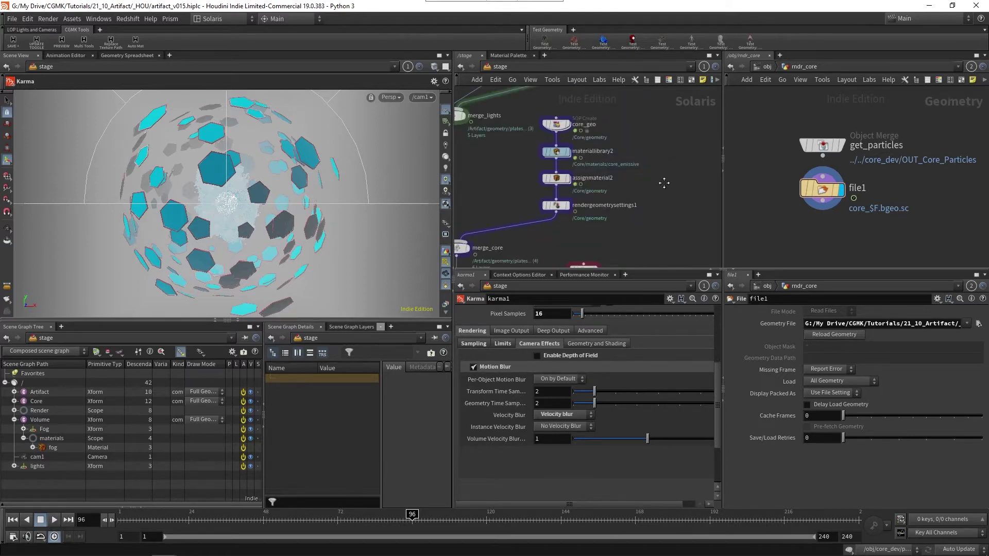
middle_click_drag(664, 183, 666, 102)
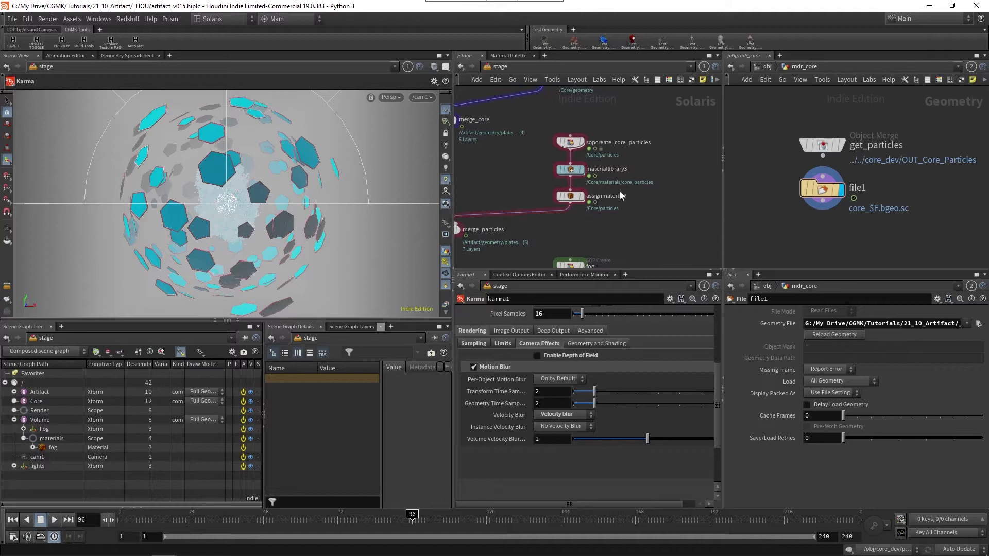
left_click(768, 67)
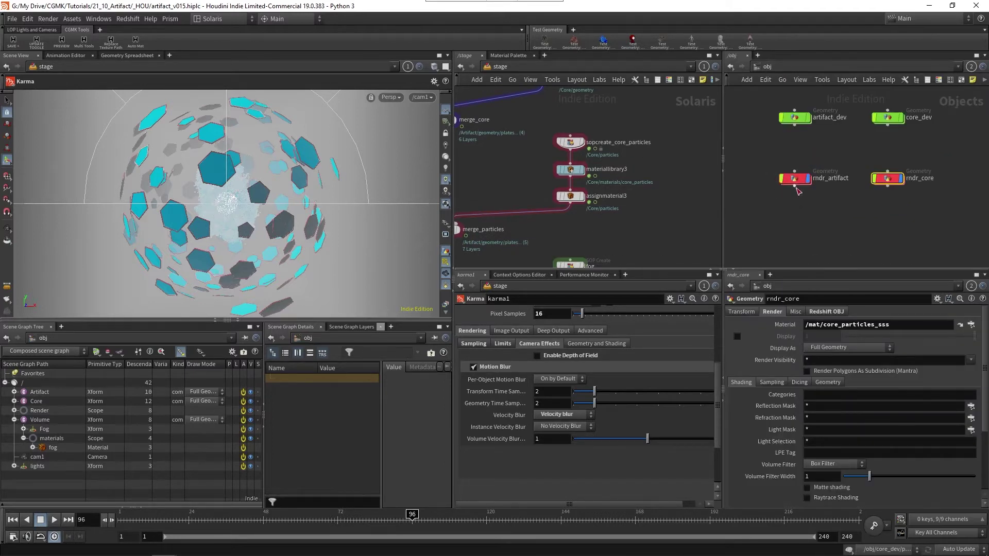
double_click(796, 180)
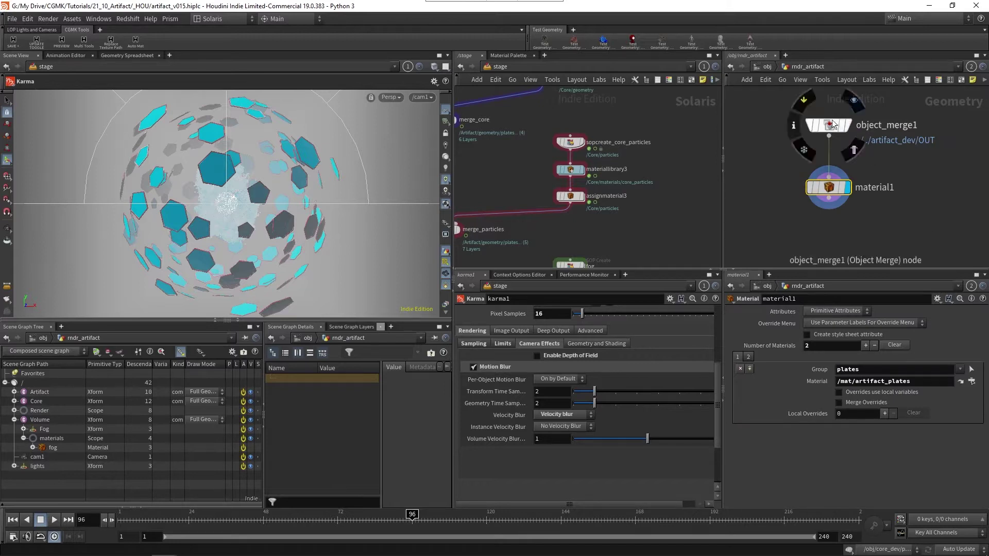
left_click(833, 125)
left_click(956, 335)
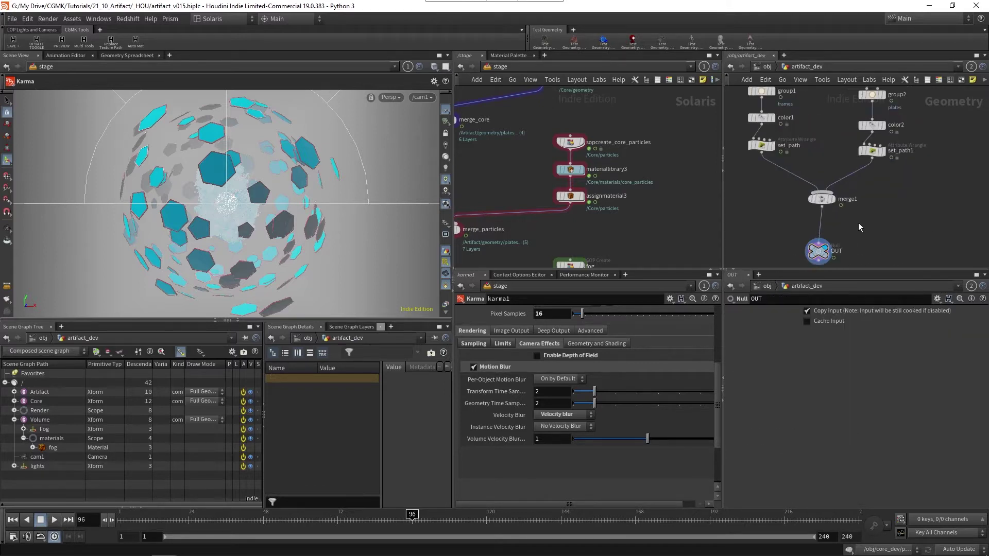
left_click(816, 195)
middle_click(815, 196)
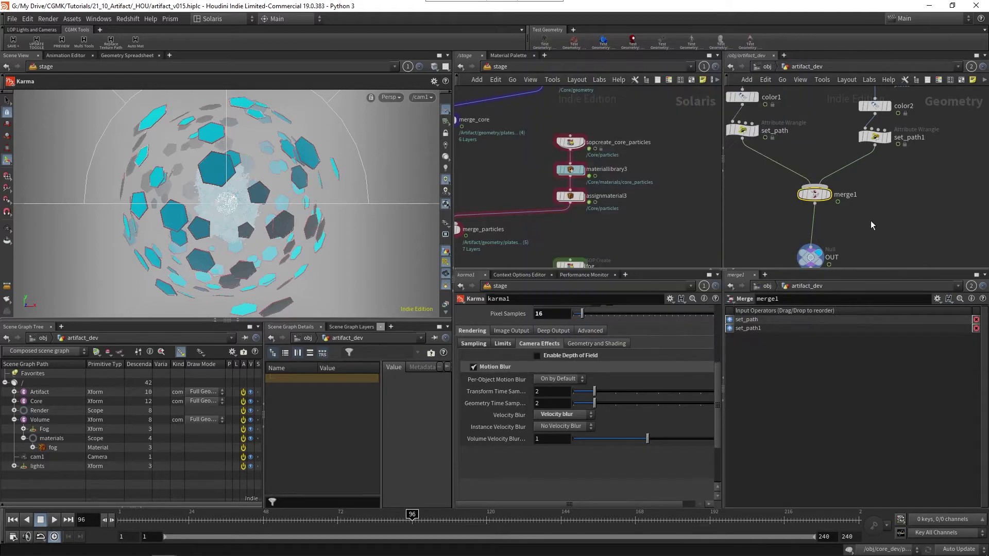
key("Tab")
Step: Insert a Point Velocity node on the merge1→OUT wire, evaluated within frames 1–240
type("point v")
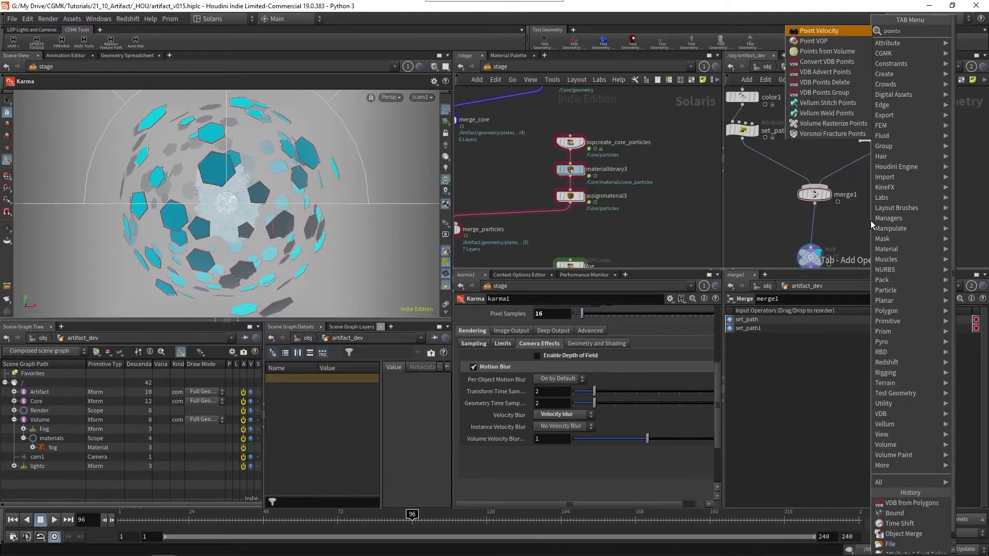
key("Return")
left_click(870, 221)
left_click_drag(870, 222, 817, 229)
middle_click_drag(898, 220, 894, 172)
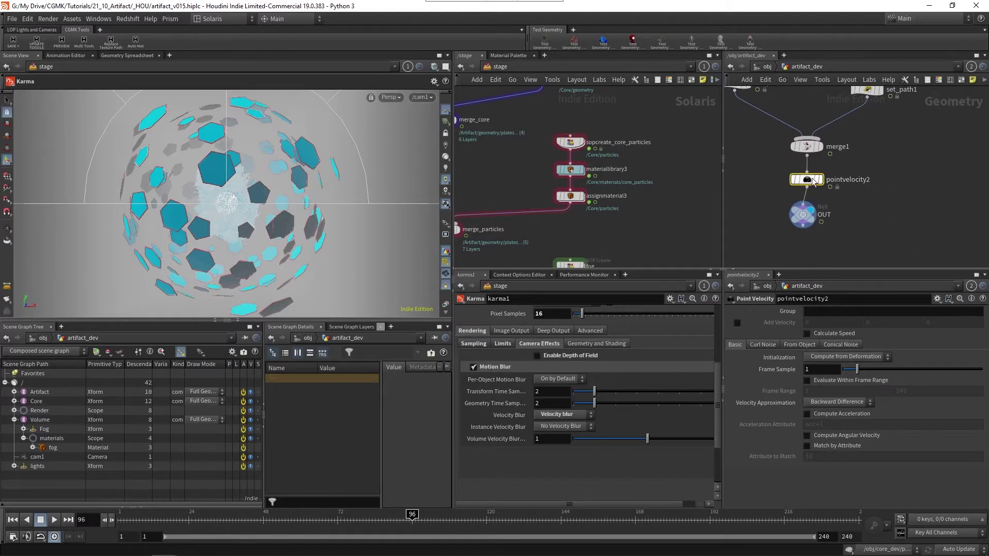
left_click(837, 380)
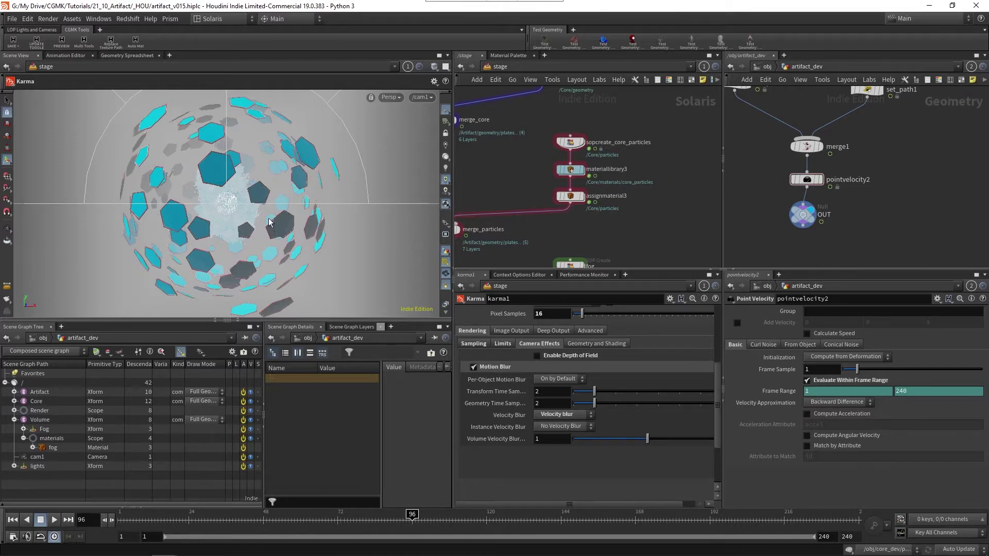
Step: Put the display flag on merge_particles and bypass it to drop fog and particles
middle_click_drag(625, 232, 649, 175)
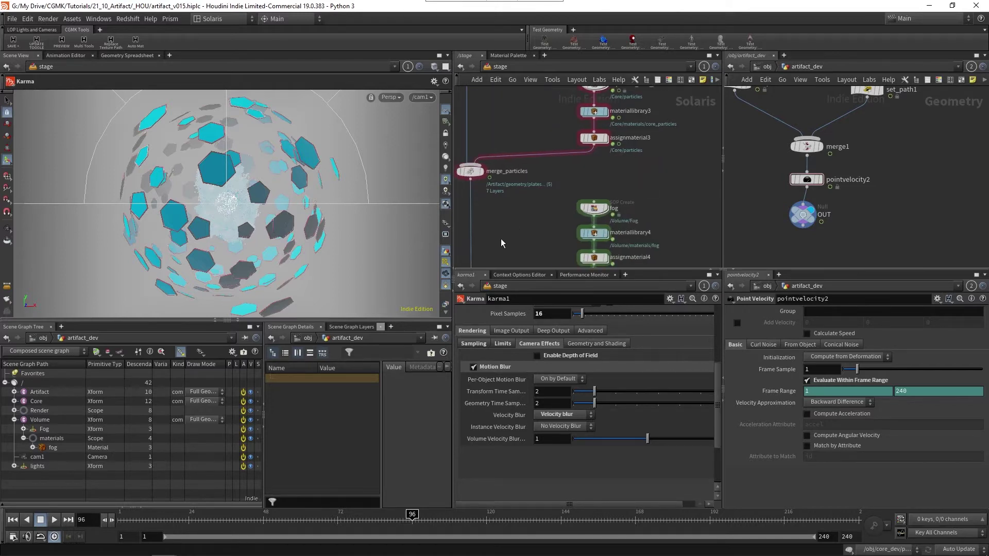
scroll(500, 239, "down", 1)
middle_click_drag(501, 239, 508, 174)
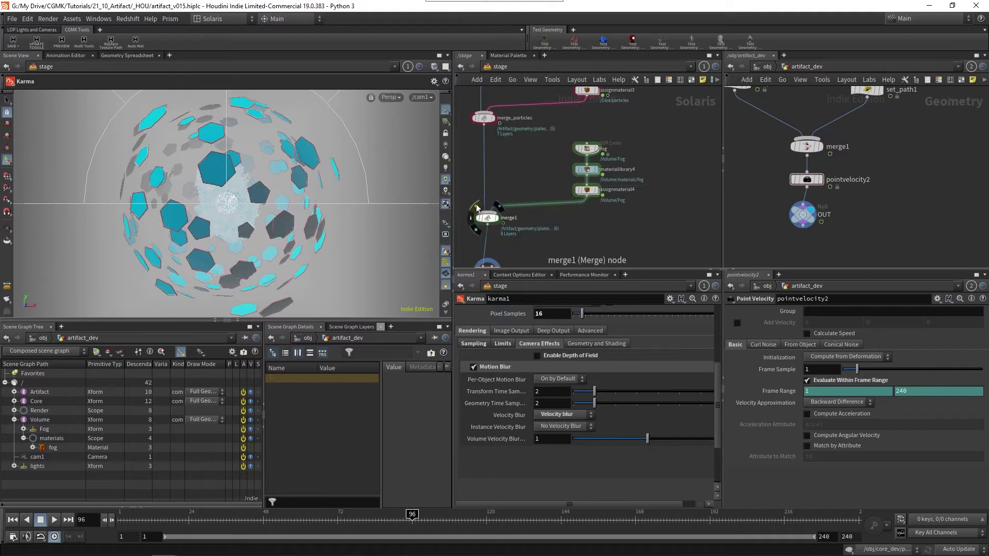
left_click(474, 109)
middle_click_drag(475, 110, 500, 168)
left_click(500, 167)
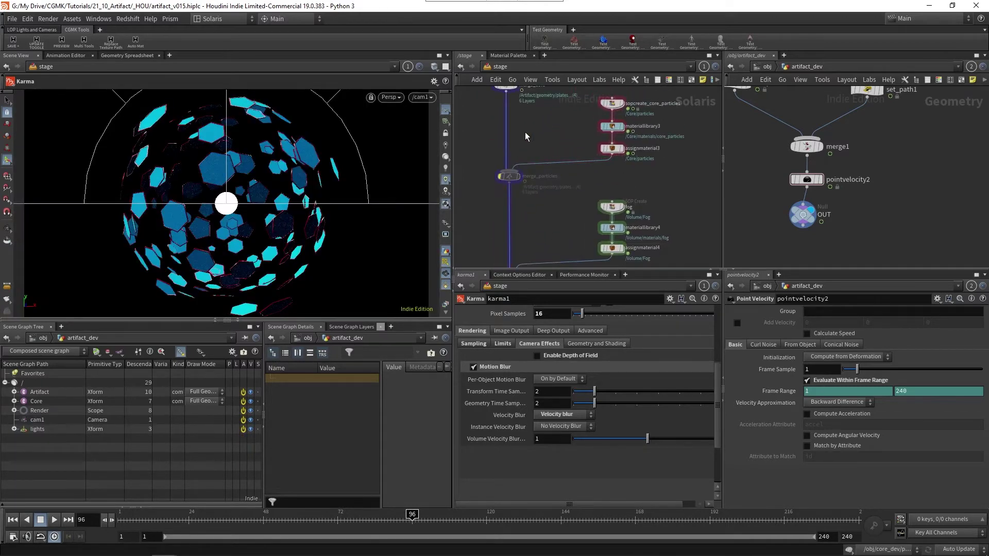
middle_click_drag(531, 136, 538, 149)
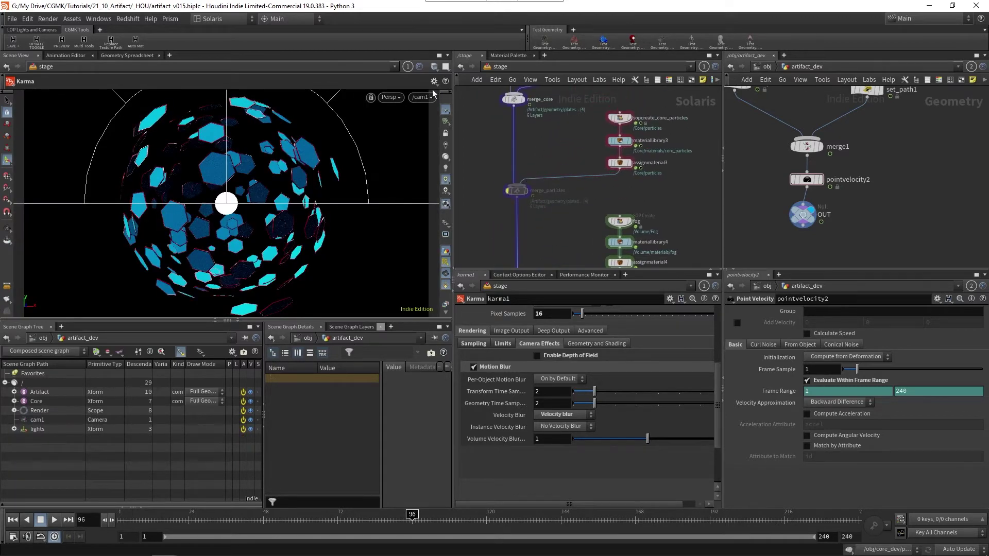
Step: Switch the viewport renderer to Karma and let frame 96 render
left_click(395, 99)
left_click(407, 154)
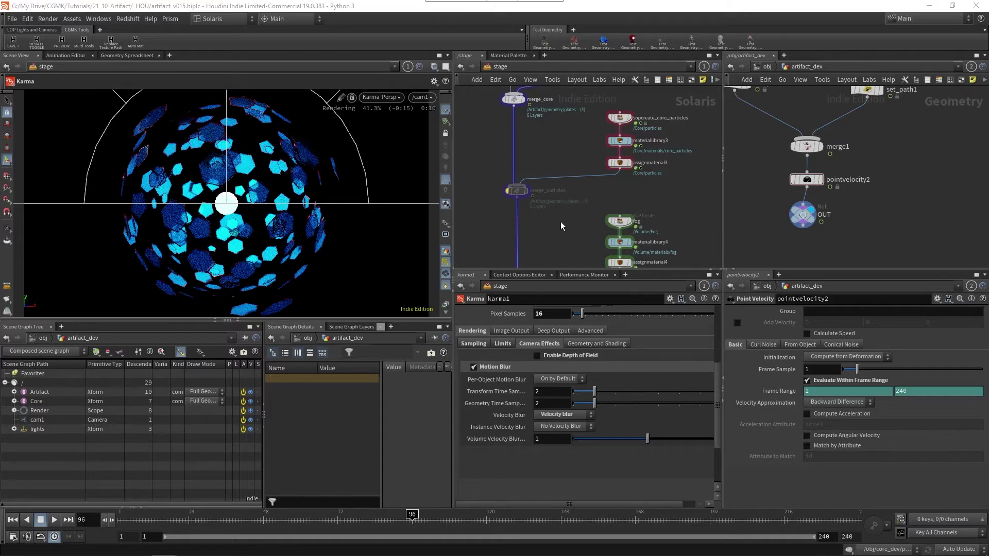
middle_click_drag(567, 177, 569, 167)
scroll(568, 168, "down", 2)
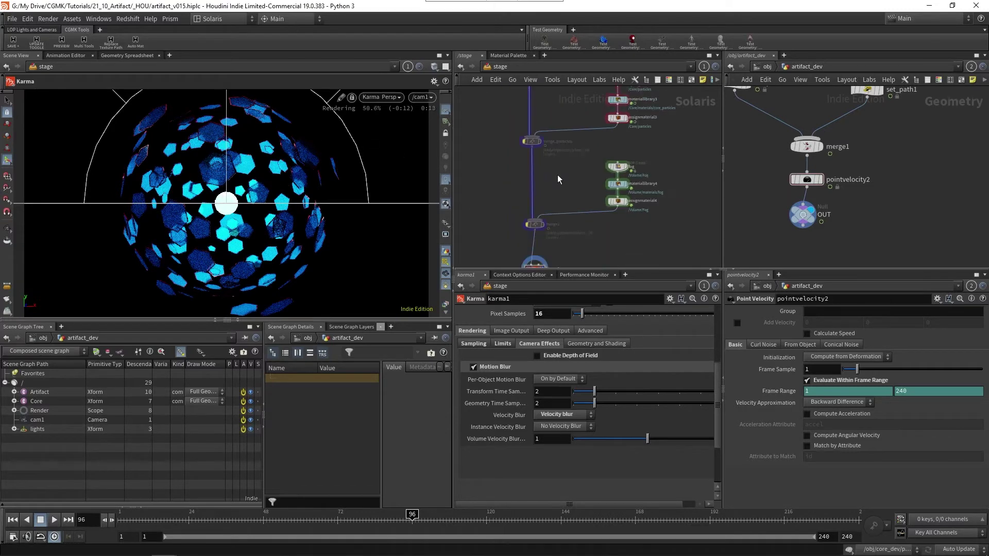
scroll(559, 179, "up", 3)
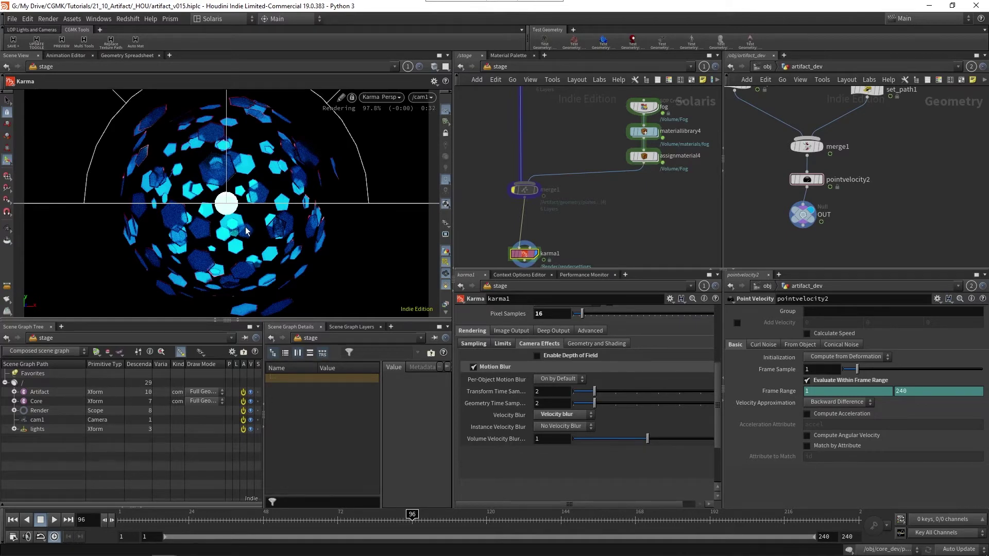
Step: Add a camera edit node after sceneimportcameras1
scroll(611, 223, "down", 5)
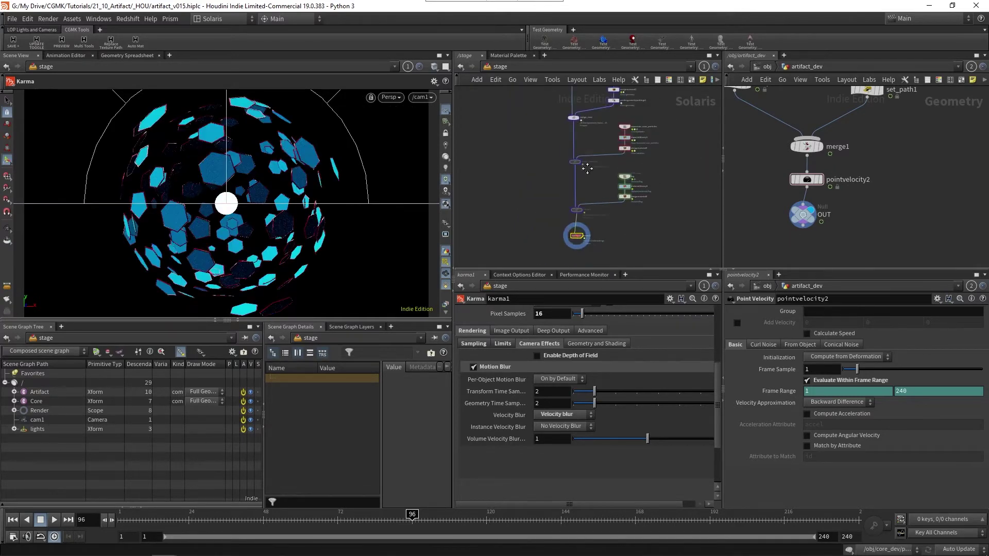
middle_click_drag(587, 168, 614, 139)
scroll(580, 169, "up", 5)
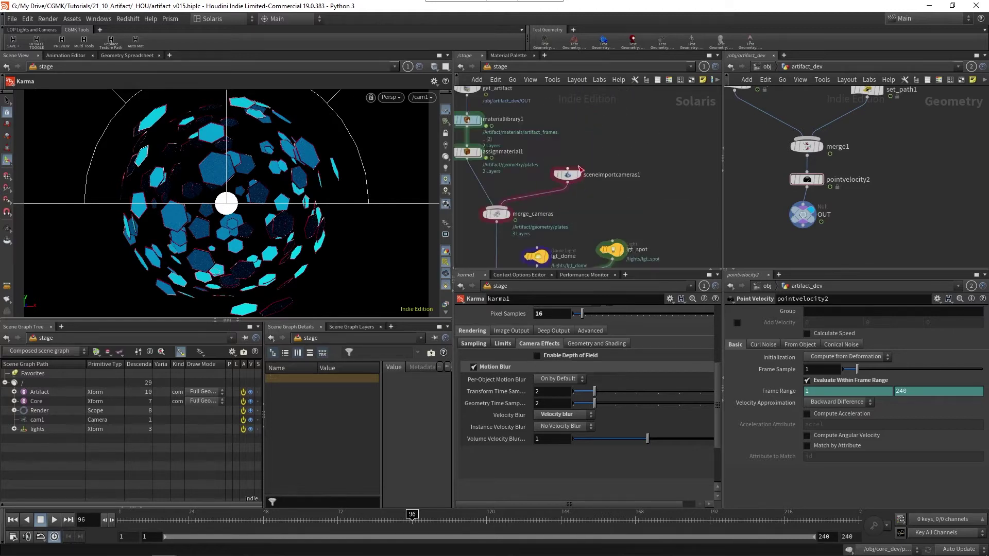
left_click_drag(580, 169, 624, 120)
key("Tab")
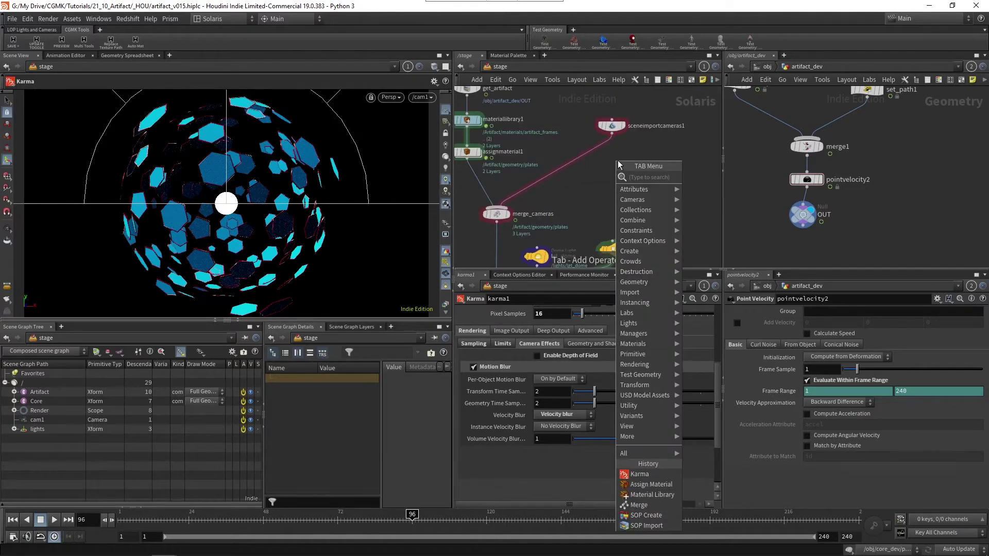
type("edi")
left_click(711, 249)
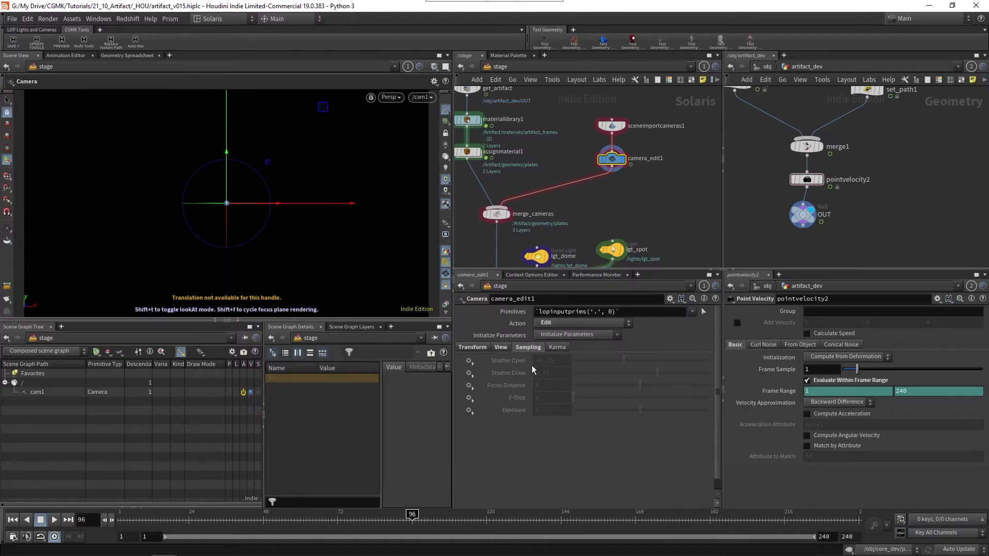
Step: Set Shutter Open and Shutter Close to Set or Create, with Shutter Open at -1
left_click(469, 361)
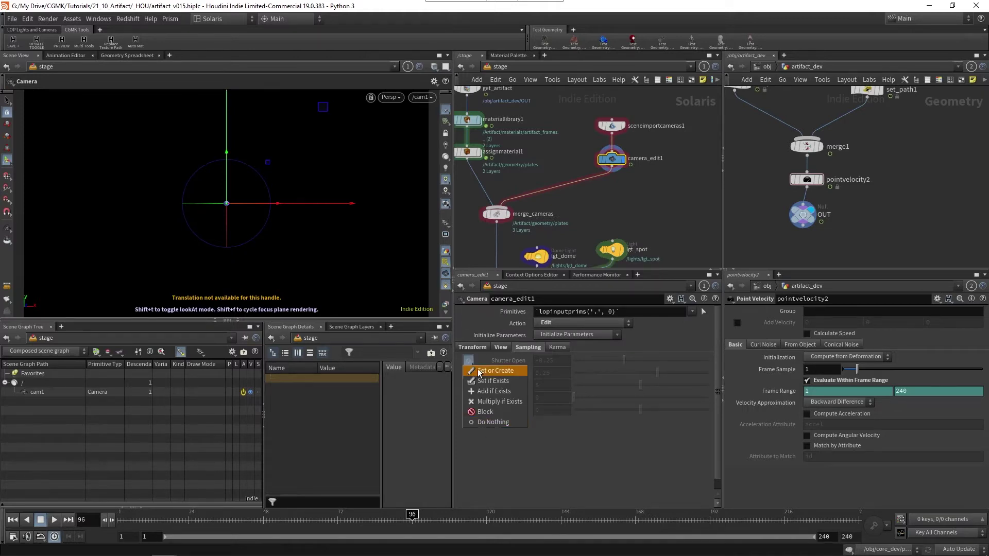
left_click(484, 371)
left_click(469, 373)
left_click(494, 382)
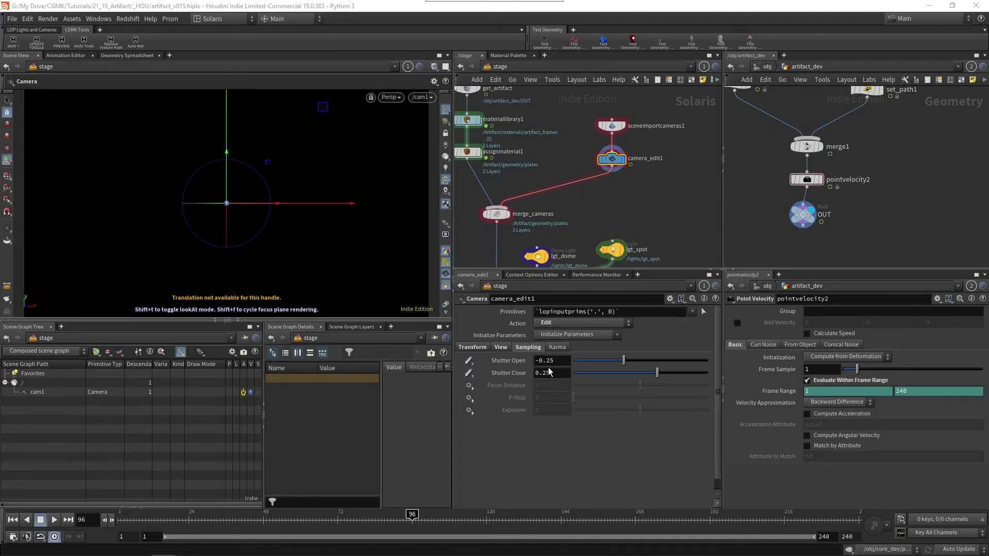
type("-1")
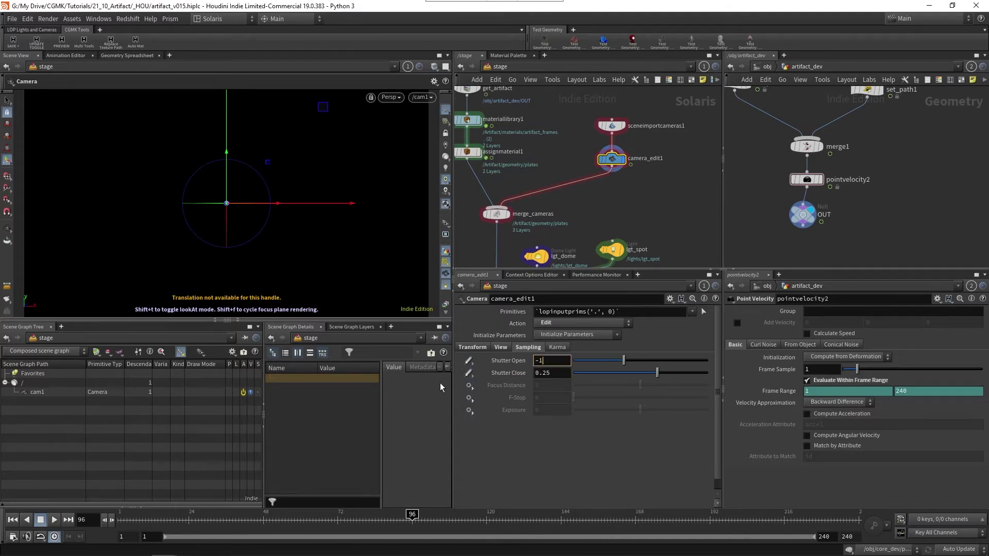
key("Tab")
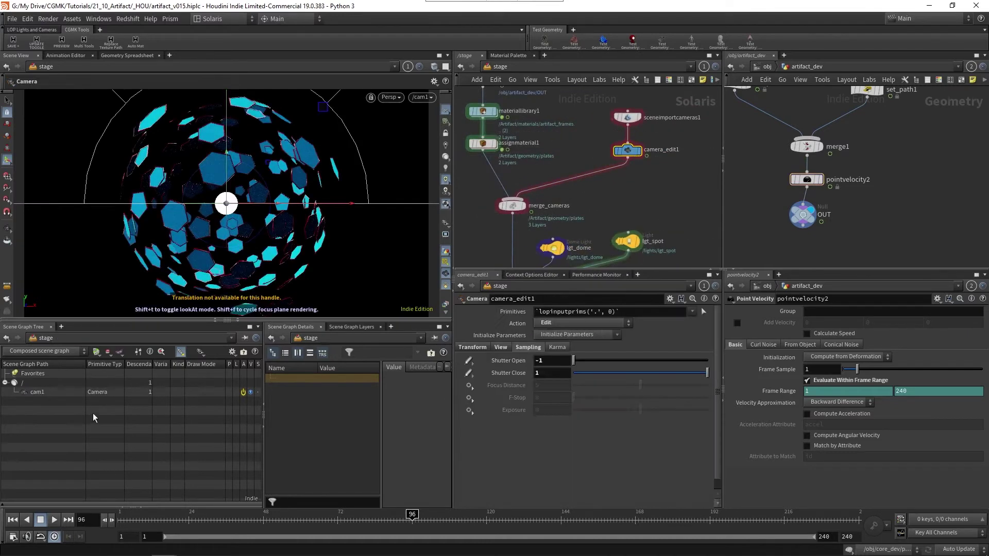
Step: Target camera_edit1 at /cam1 and review its View and Karma settings
left_click(35, 394)
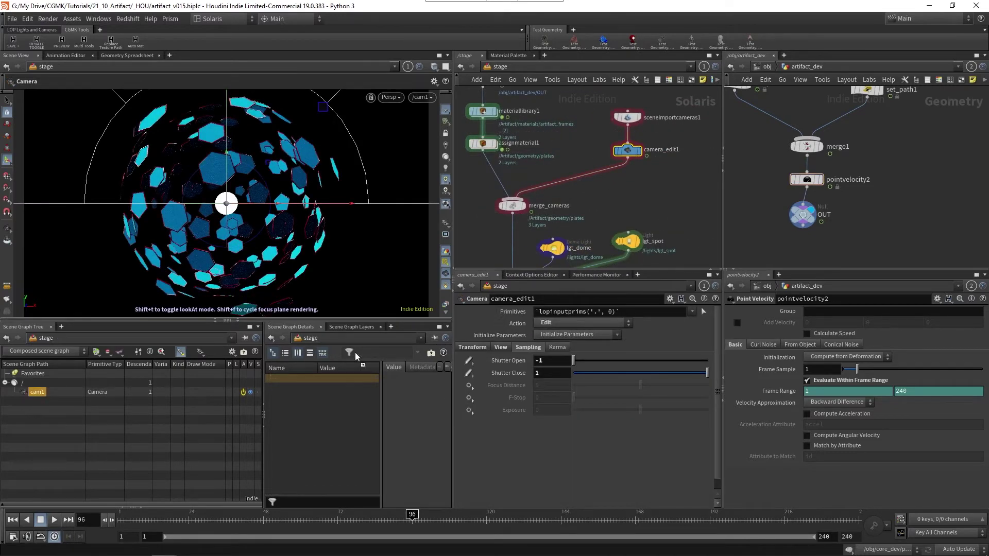
left_click_drag(641, 311, 641, 311)
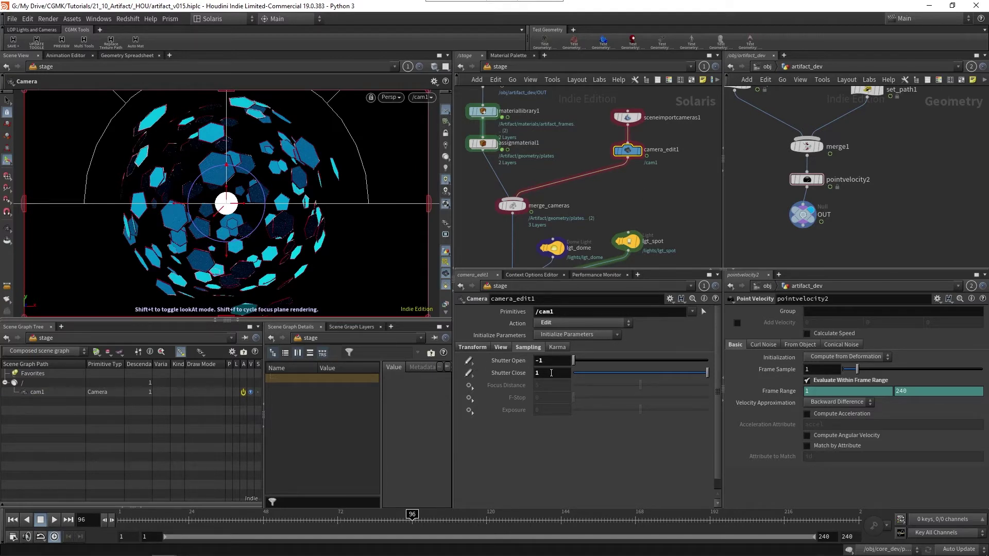
left_click(502, 349)
left_click(558, 348)
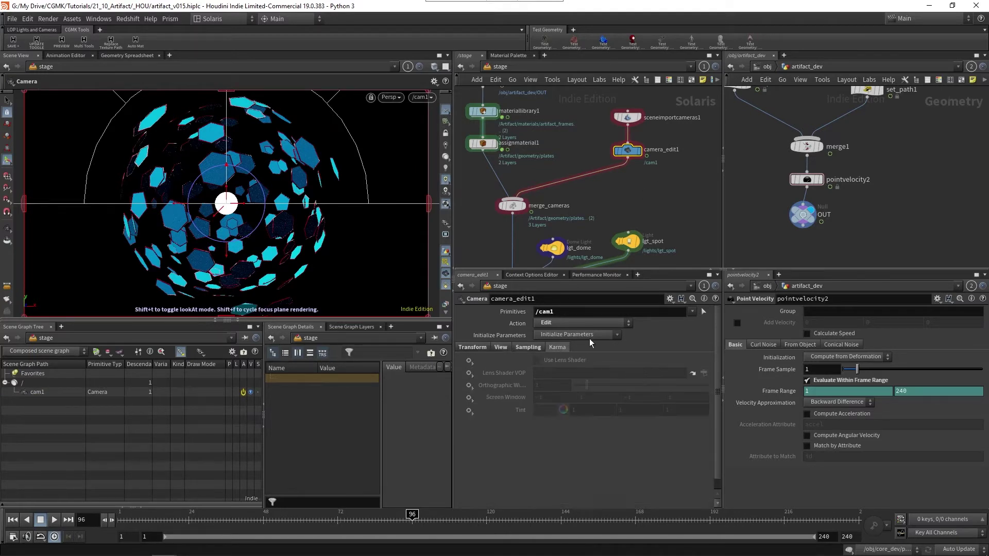
scroll(679, 184, "down", 8)
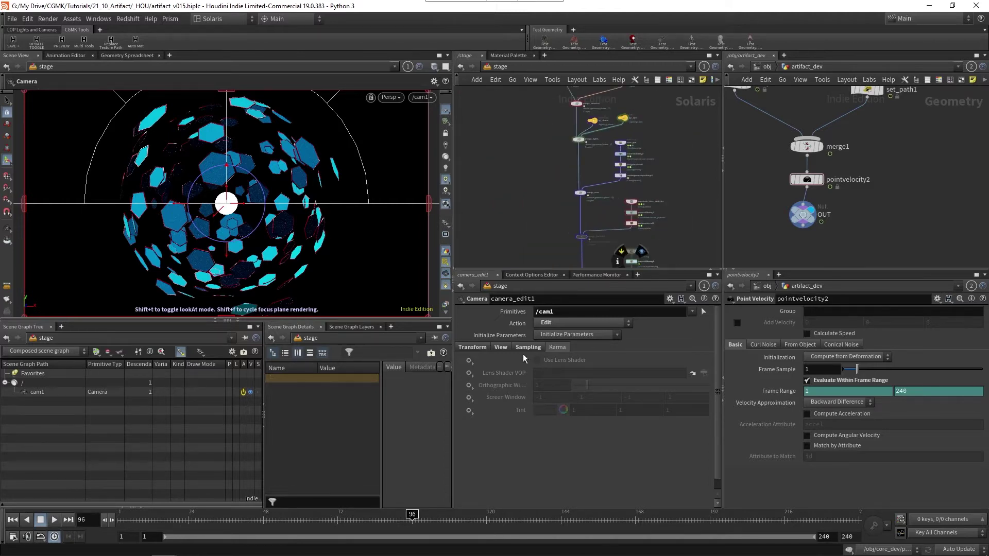
left_click(502, 348)
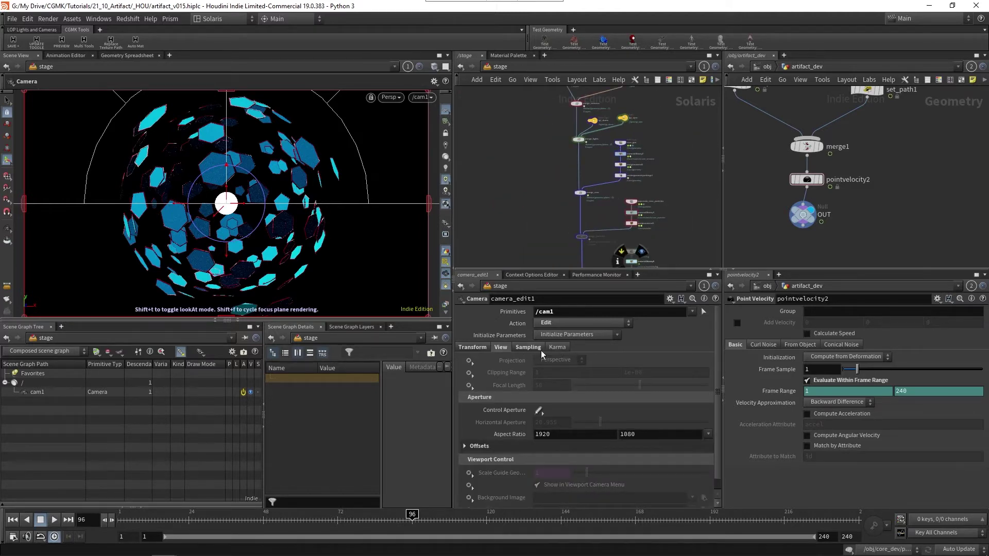
left_click(537, 349)
Step: Lower camera_edit1's Shutter Open to -5
left_click(551, 361)
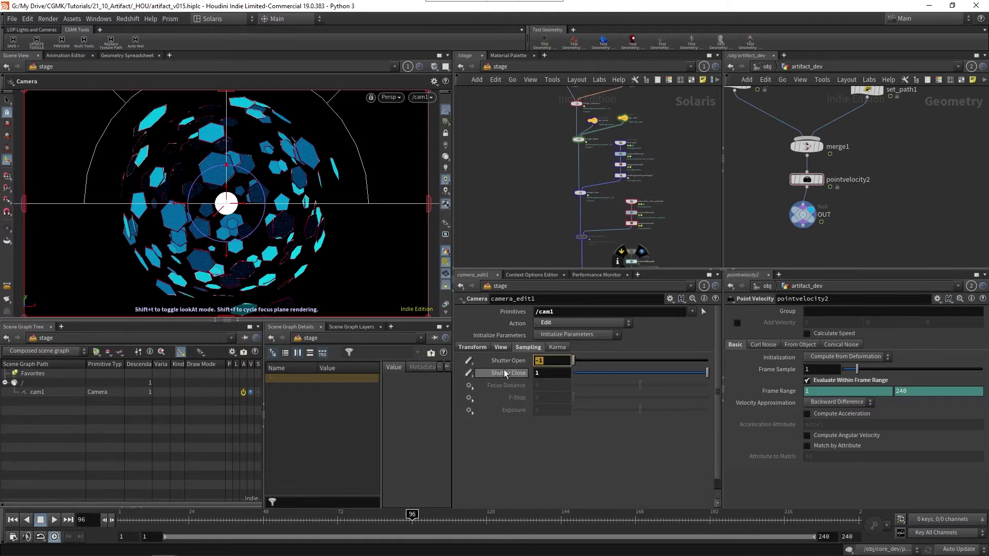
type("-")
key("Return")
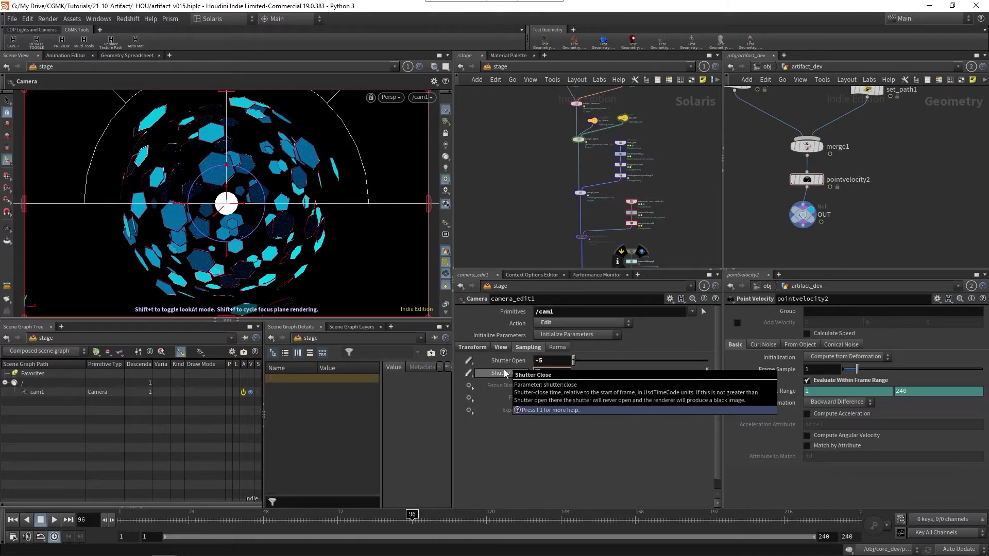
left_click(581, 237)
Step: Render a motion-blurred test frame from karma1 to MPlay, then minimize MPlay
key("f")
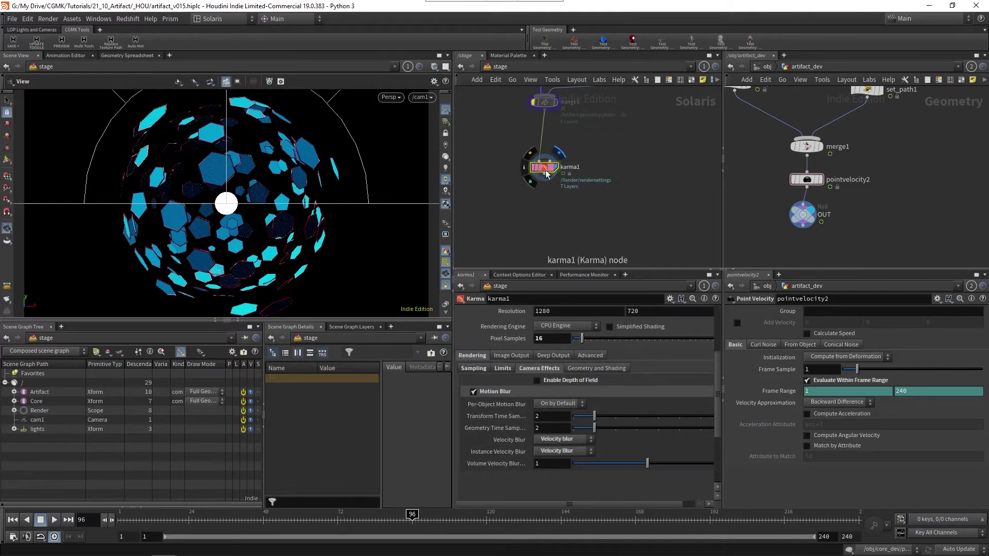
left_click_drag(717, 393, 721, 334)
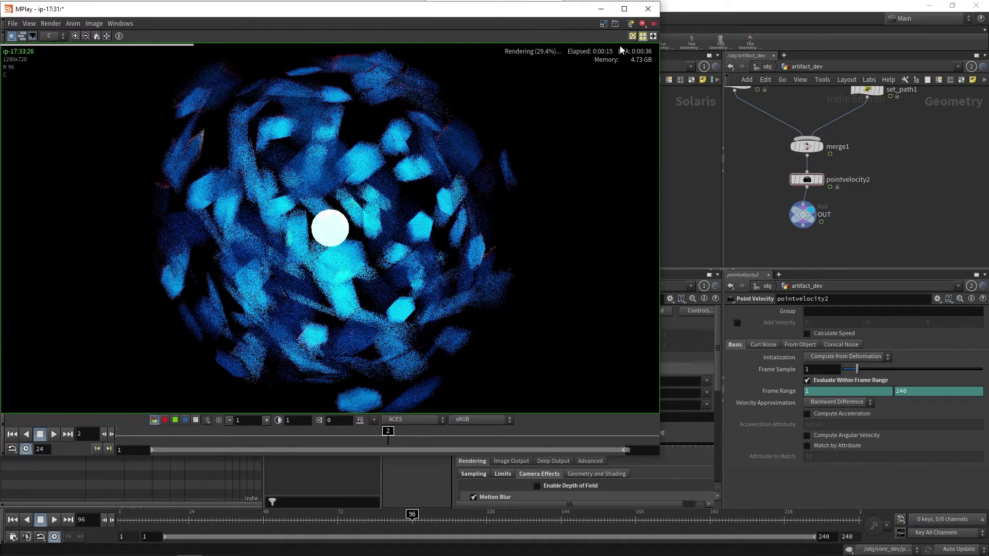
left_click(601, 11)
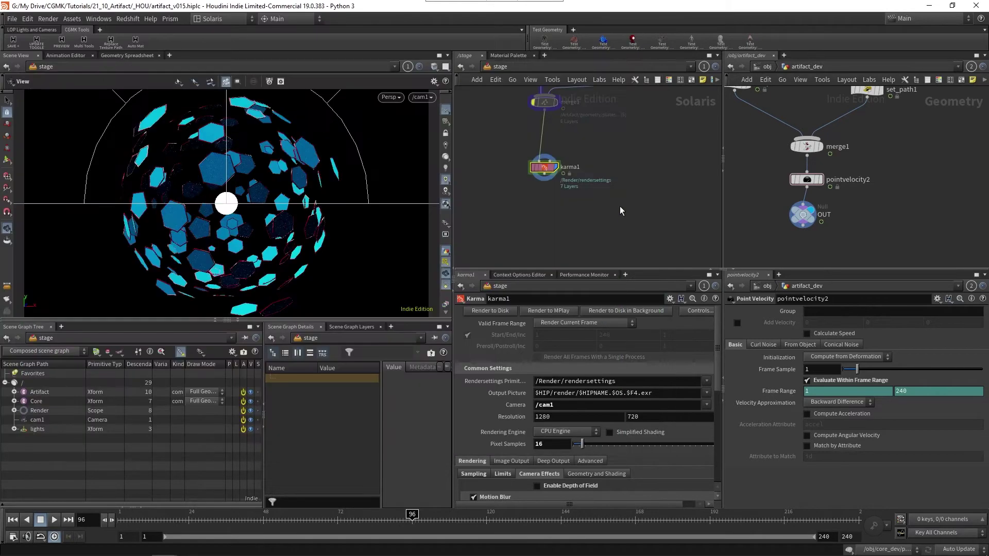
middle_click_drag(648, 162, 619, 199)
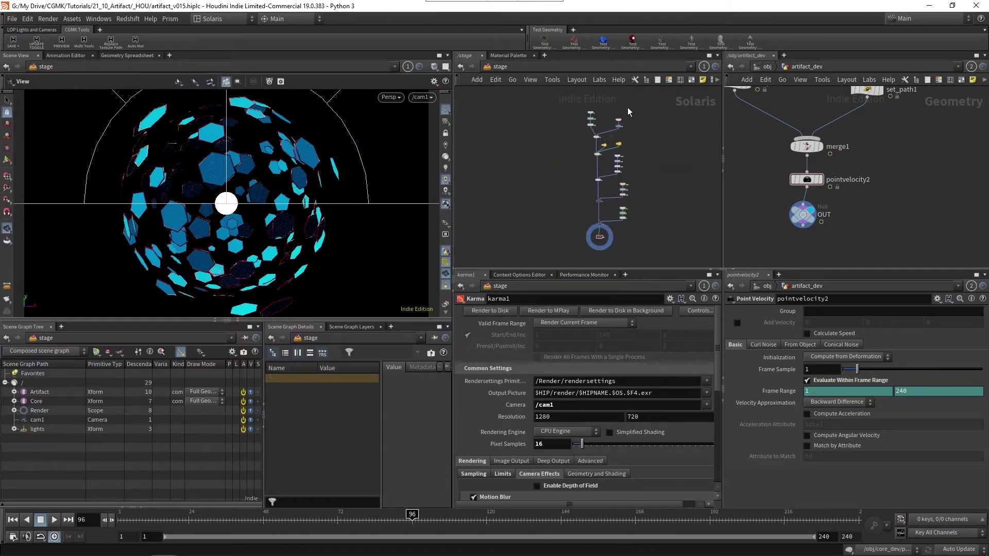
scroll(627, 107, "up", 5)
Step: Set camera_edit1's Shutter Open to -0.25 and Shutter Close to 0.25
left_click(595, 133)
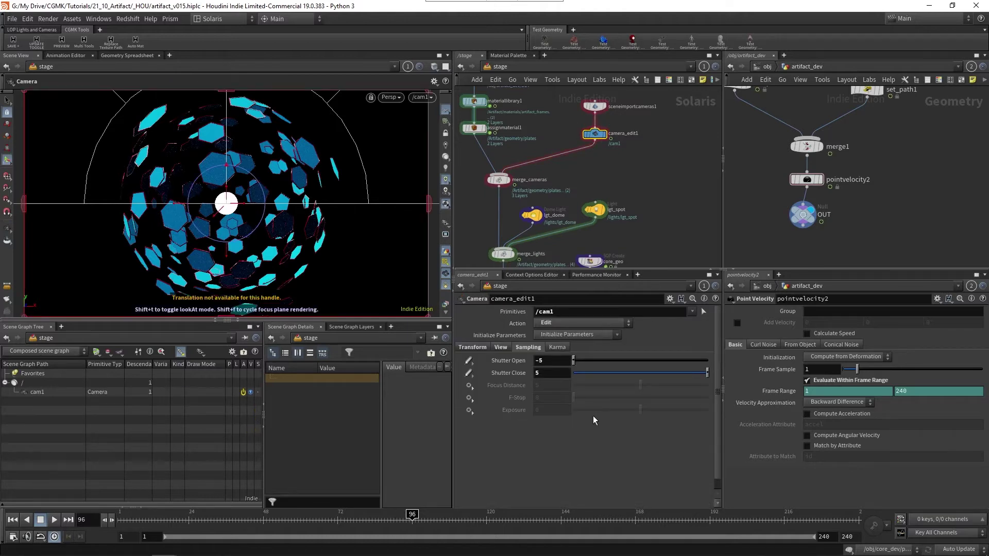
double_click(555, 362)
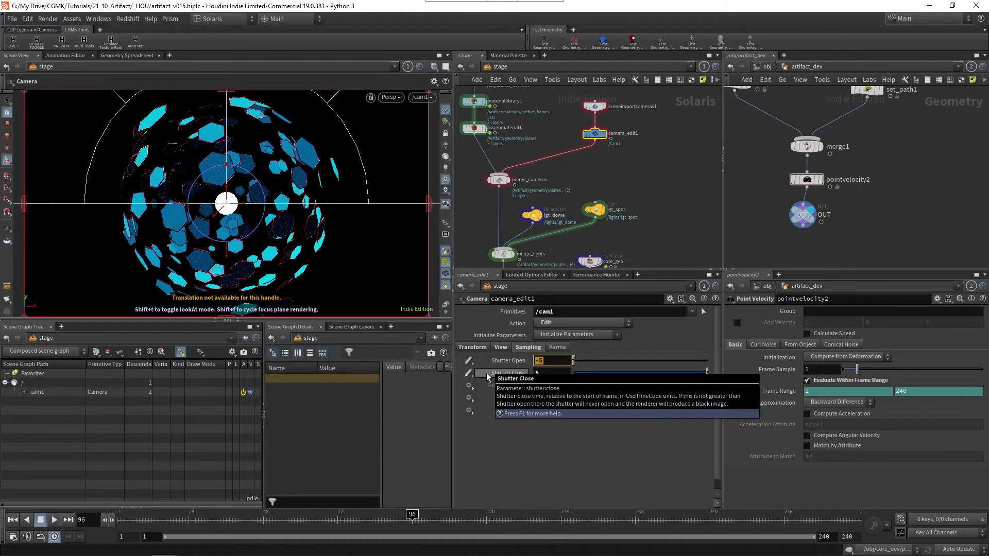
type("-1")
key("Tab")
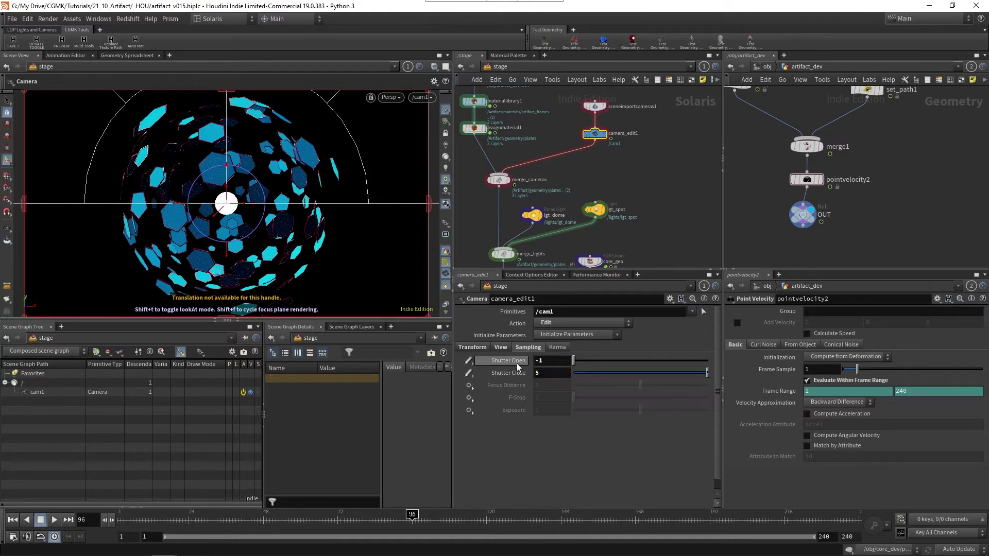
key("shift+Tab")
type("-0.25")
key("Tab")
type("0.25")
key("Return")
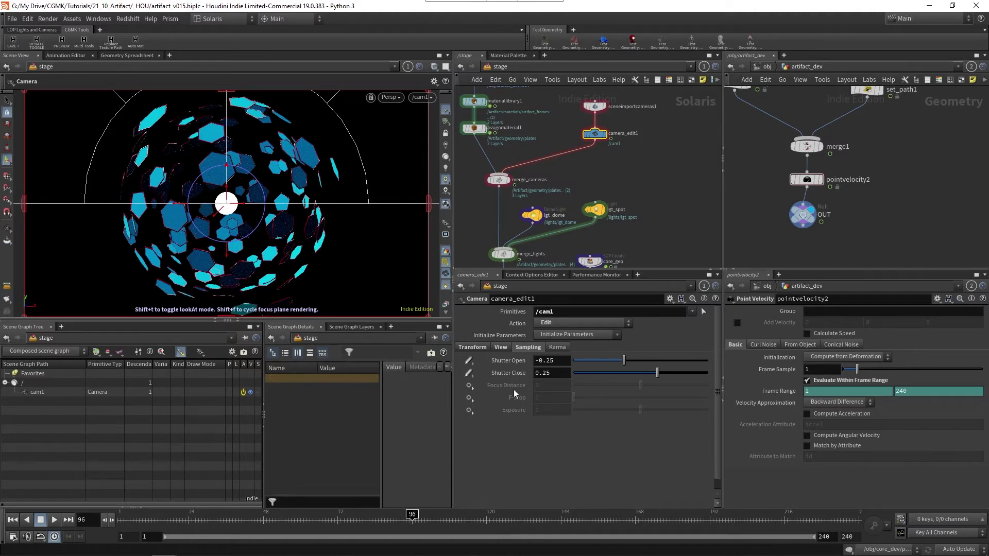
middle_click_drag(669, 212, 675, 177)
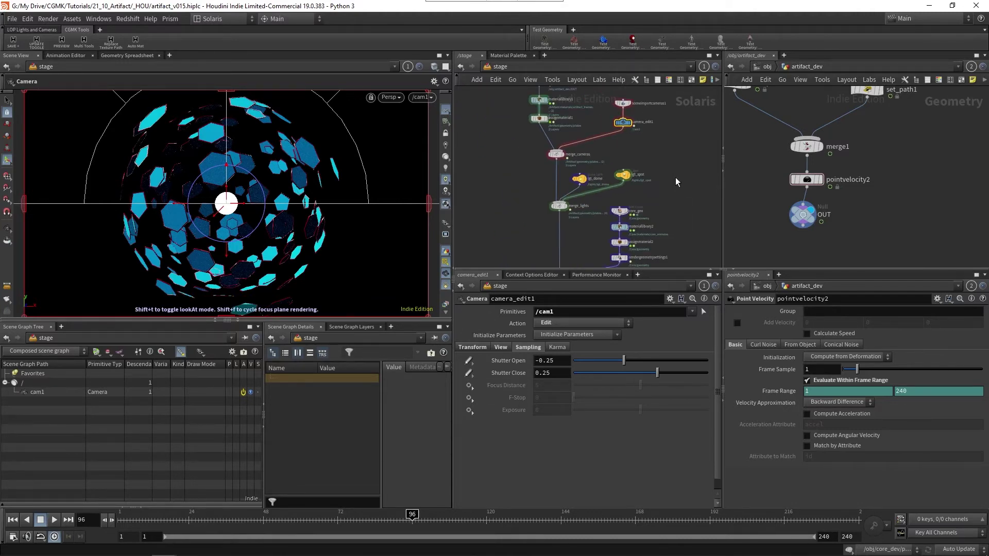
scroll(675, 178, "down", 3)
middle_click_drag(671, 256, 554, 149)
scroll(558, 169, "up", 2)
Step: Un-bypass merge_particles and merge1, then select karma1 for a Karma preview
left_click(517, 155)
left_click(510, 197)
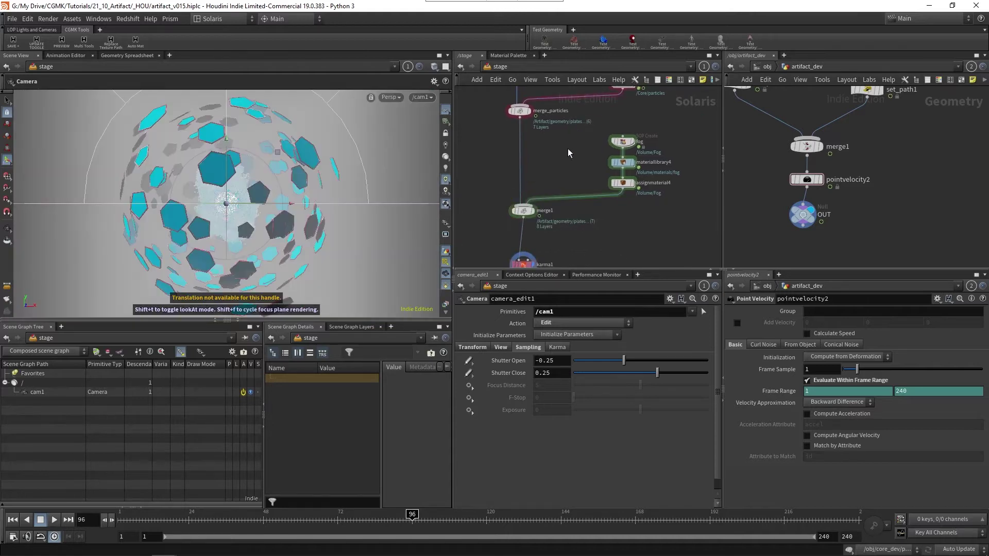
middle_click_drag(624, 246, 630, 168)
left_click(529, 188)
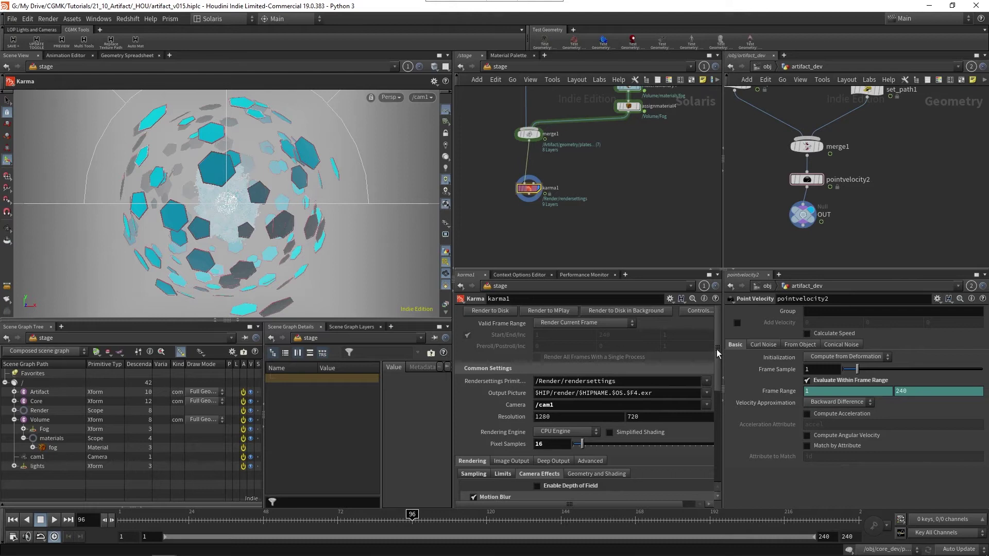
scroll(719, 348, "down", 3)
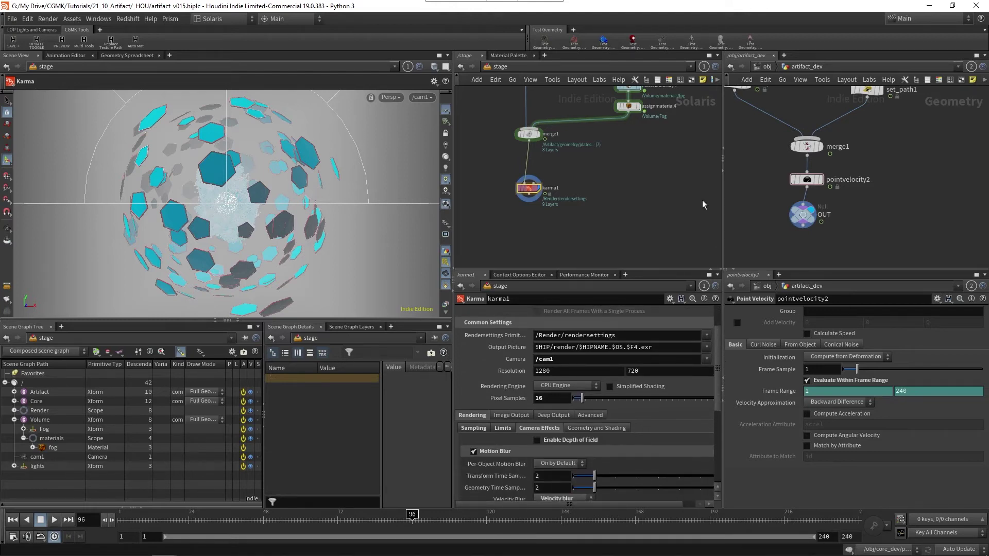
left_click_drag(530, 193, 529, 193)
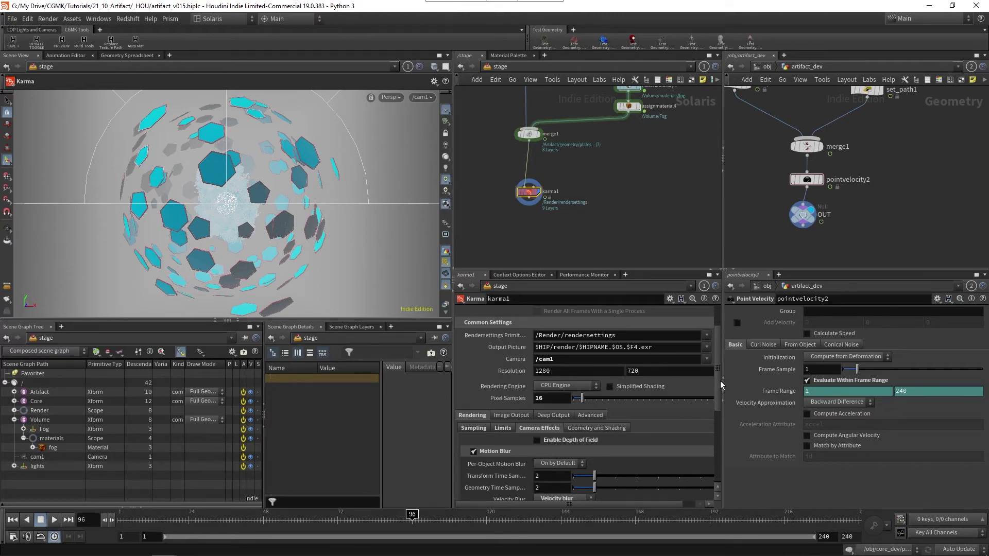
Step: Set Pixel Samples to 32 and Max Ray Samples to 16 on karma1
left_click(560, 400)
type("32")
key("Return")
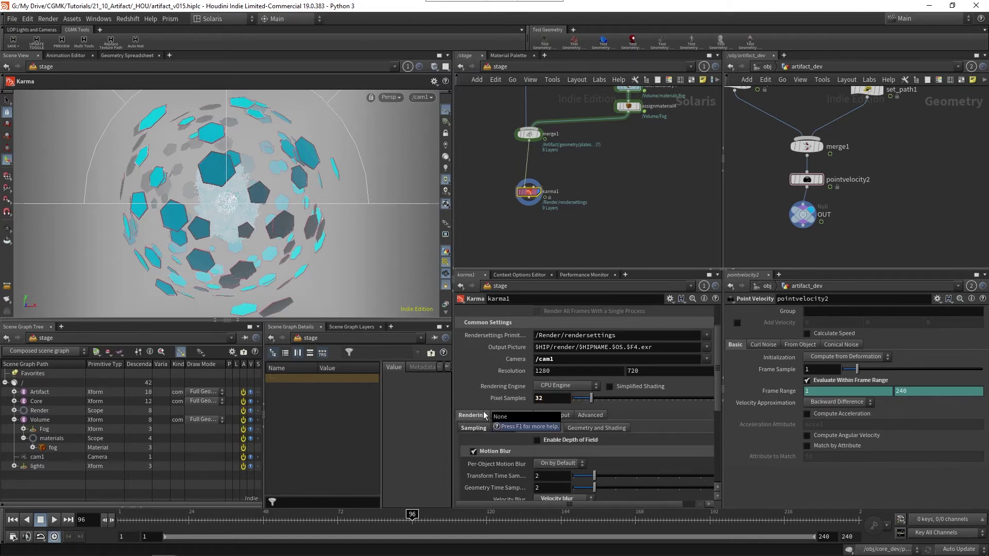
left_click(473, 428)
scroll(473, 428, "down", 2)
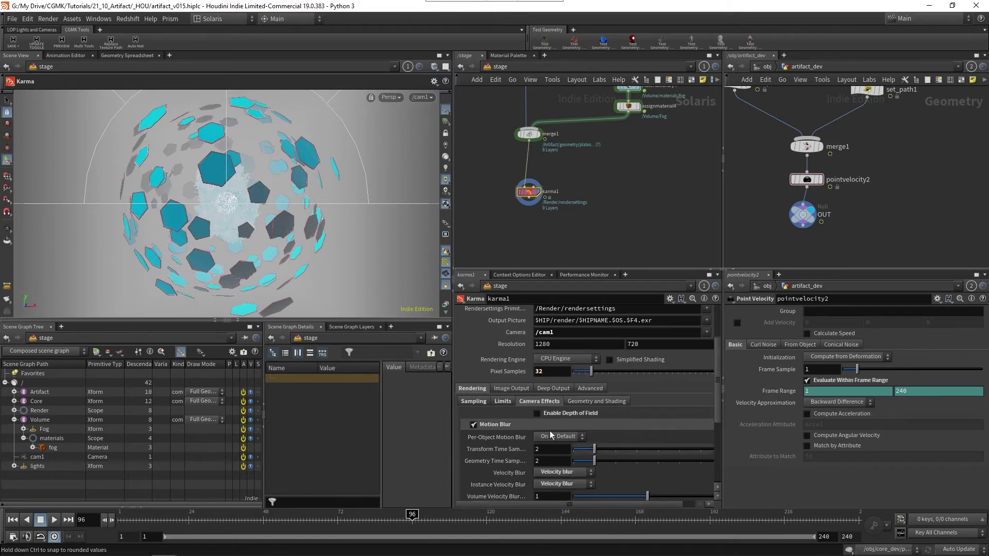
left_click(548, 451)
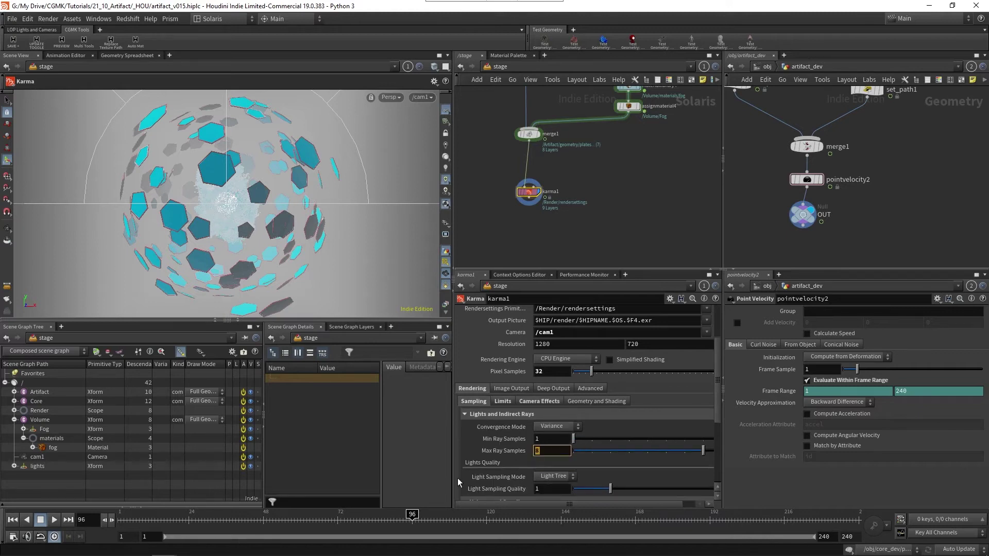
type("16")
key("Return")
Step: In the ray limits, set Color Limit to 8 and Diffuse Limit to 0
left_click(502, 402)
scroll(694, 418, "down", 3)
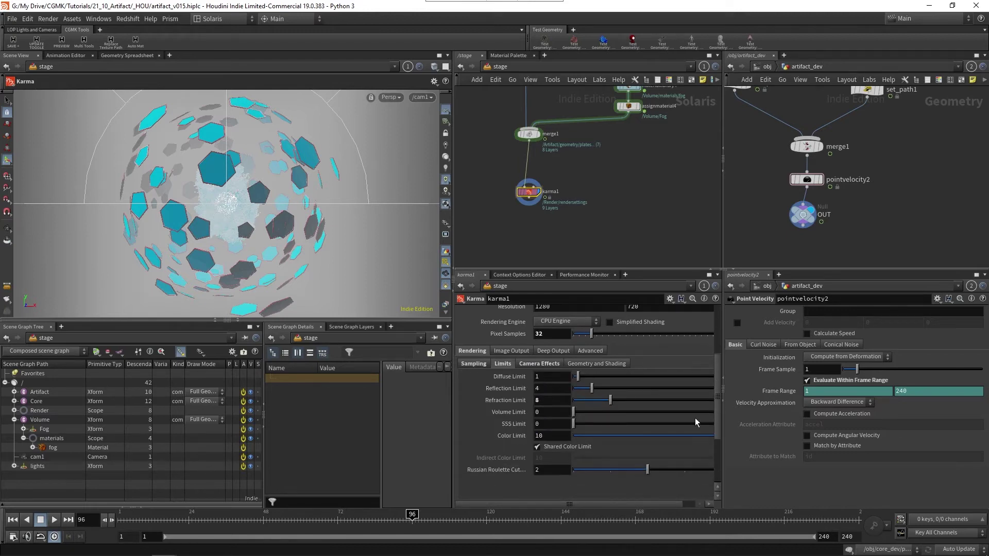
double_click(551, 435)
type("8")
key("Return")
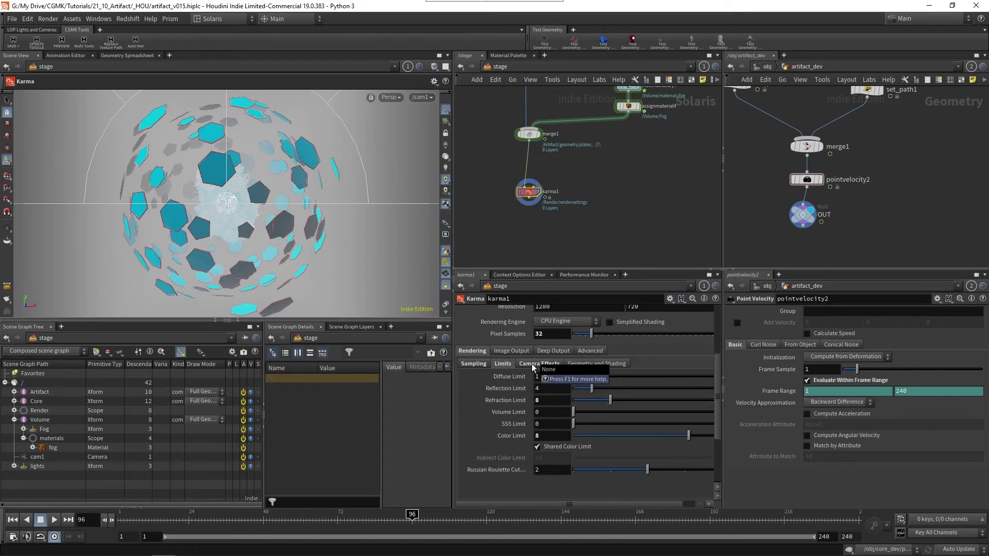
left_click(478, 365)
left_click_drag(718, 372, 716, 362)
left_click(503, 387)
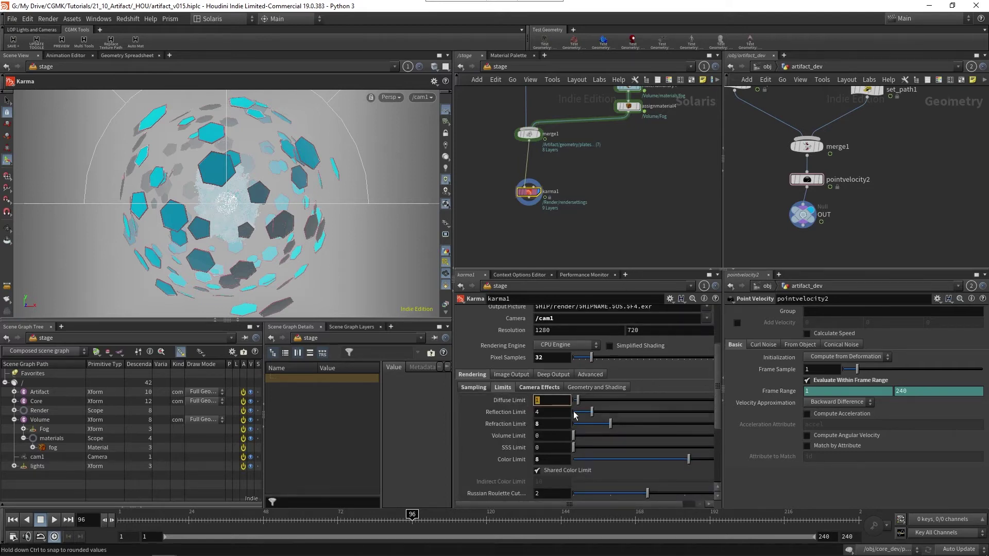
type("0")
key("Return")
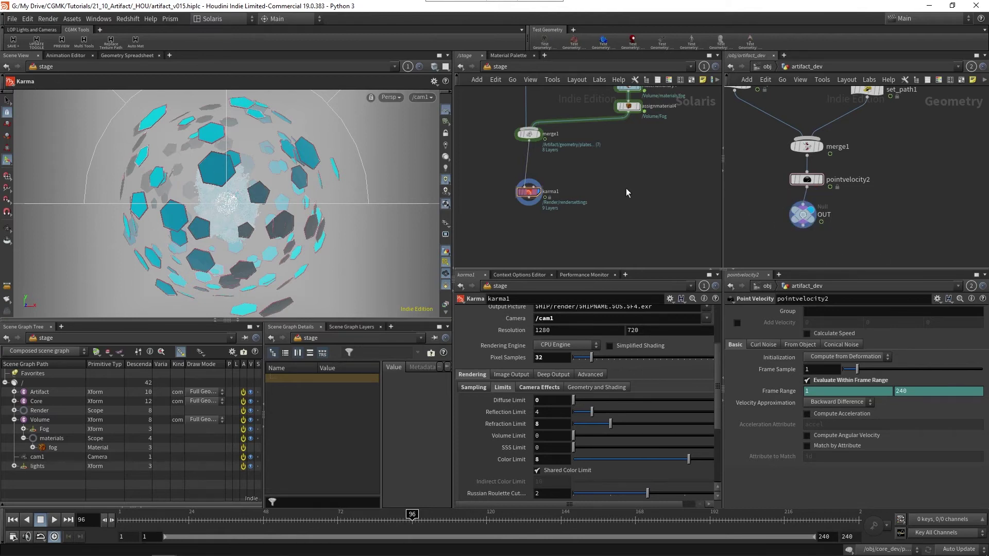
Step: Return to the ray sampling settings and recentre the network around karma1
middle_click_drag(635, 167, 636, 202)
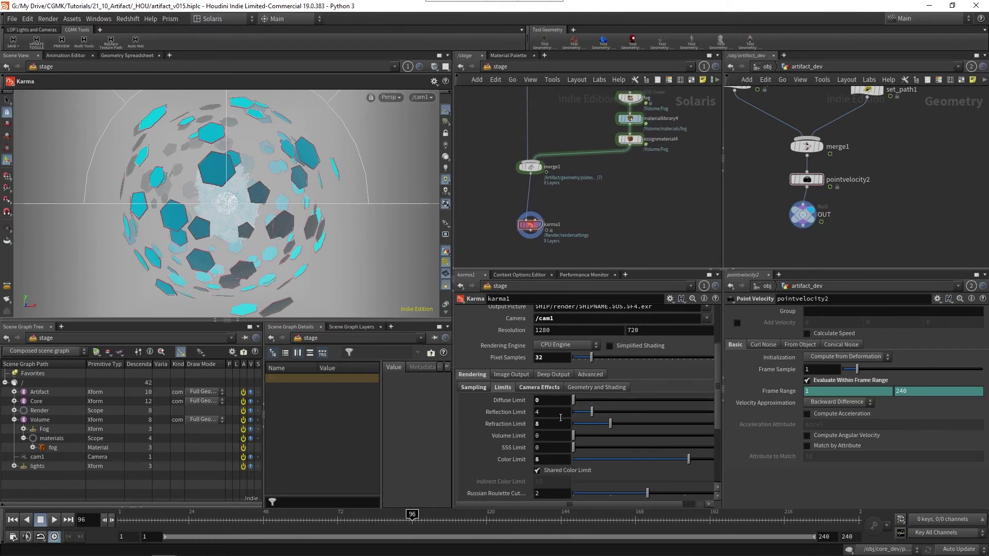
left_click(468, 388)
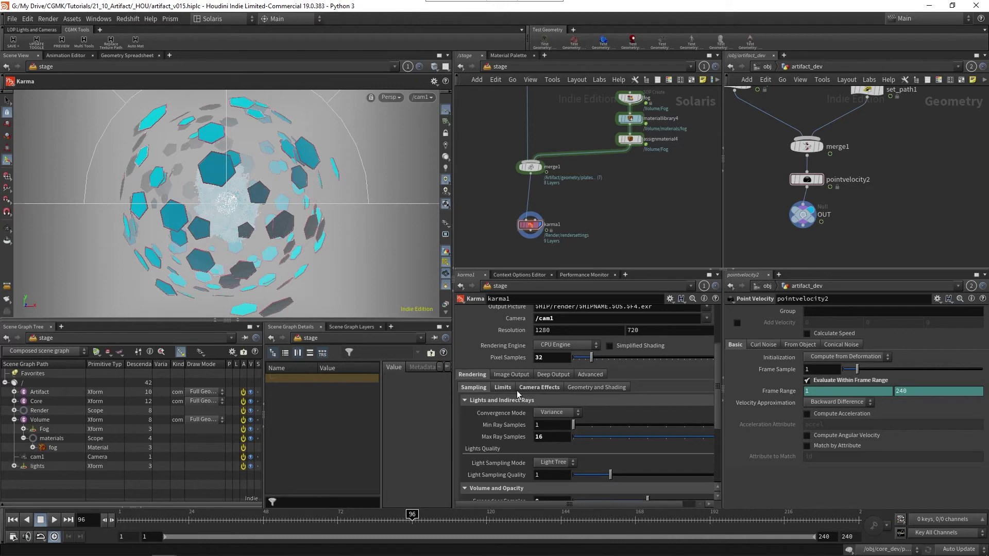
mouse_move(718, 400)
left_mouse_down()
mouse_move(721, 425)
mouse_move(722, 410)
left_mouse_up()
scroll(607, 394, "up", 2)
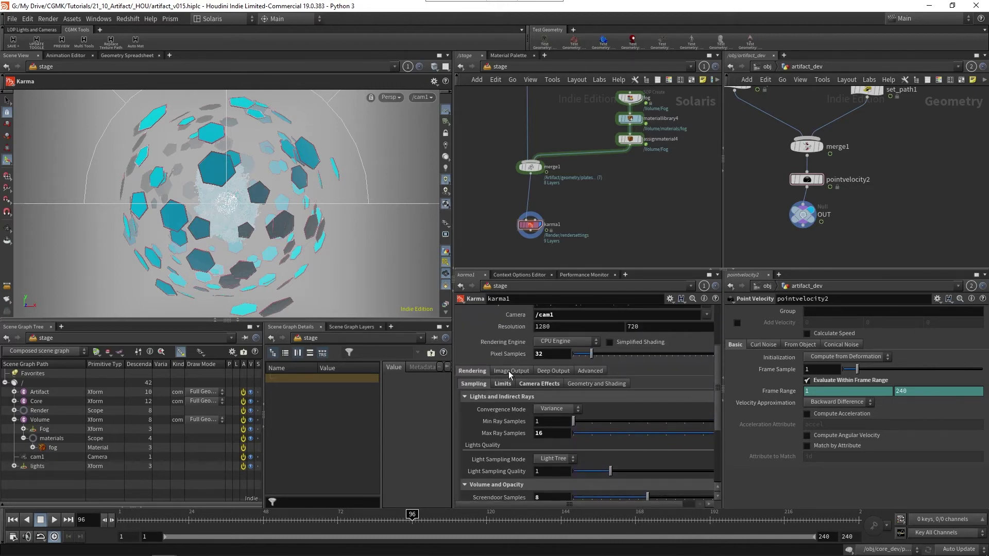
middle_click_drag(653, 191, 623, 213)
left_click_drag(508, 249, 507, 242)
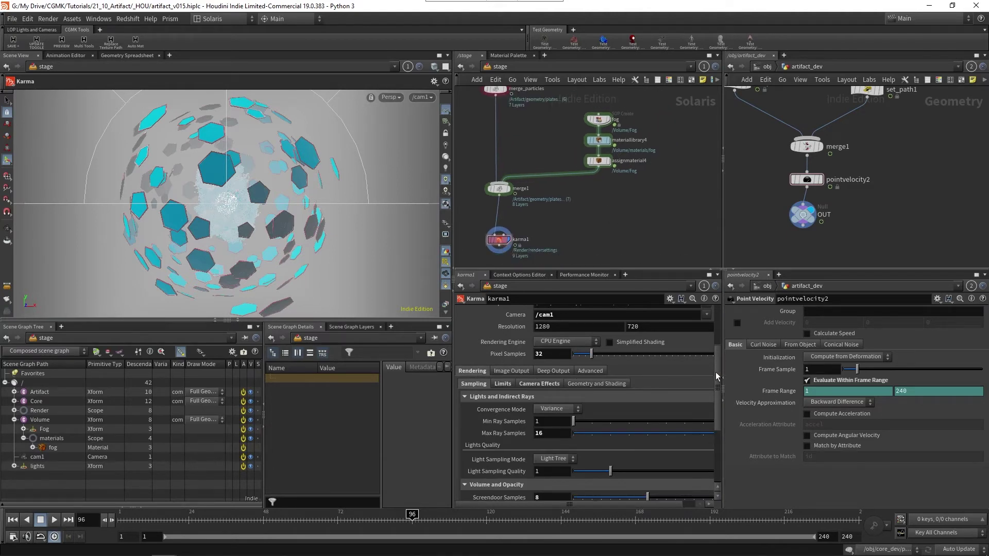
left_click_drag(716, 372, 722, 332)
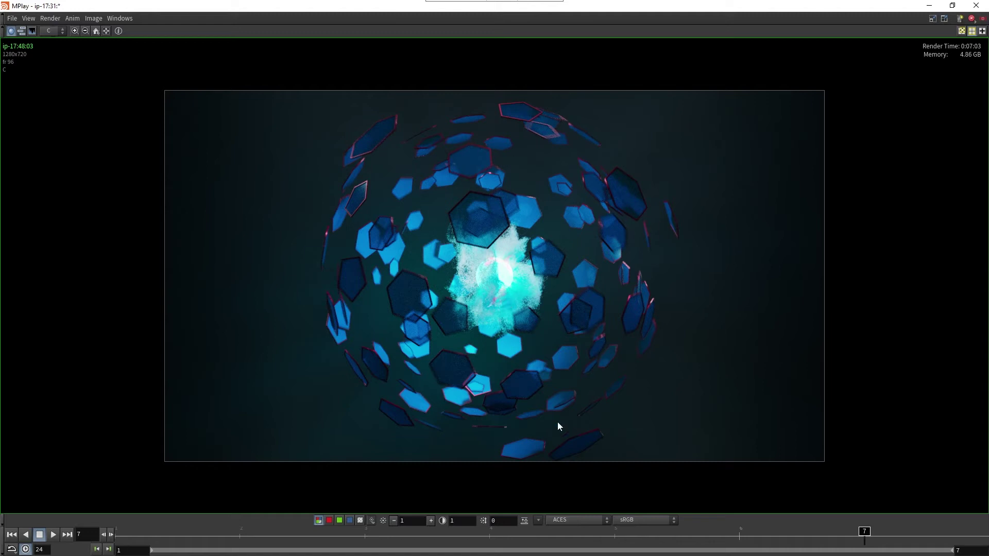
Step: Flip MPlay between the 0:05:07 and 0:07:03 renders to compare them, then minimize MPlay
left_click(740, 530)
left_click(864, 531)
left_click(739, 536)
left_click(865, 535)
left_click(738, 535)
left_click(869, 536)
left_click(738, 535)
left_click(928, 5)
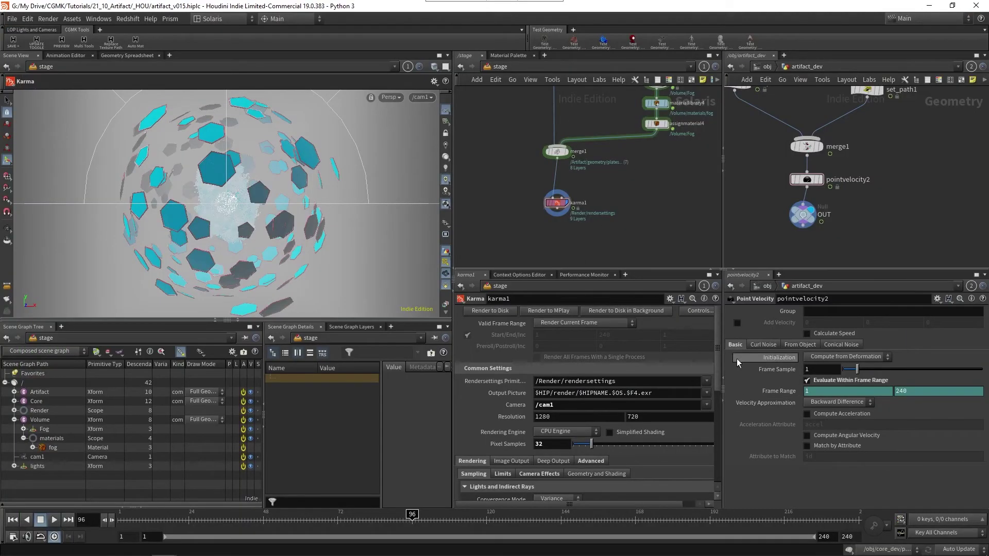
Step: Change karma1's Advanced Sampling Noise Level from 0.006 to 0.008, back on the Rendering tab
scroll(603, 391, "down", 4)
left_click(601, 377)
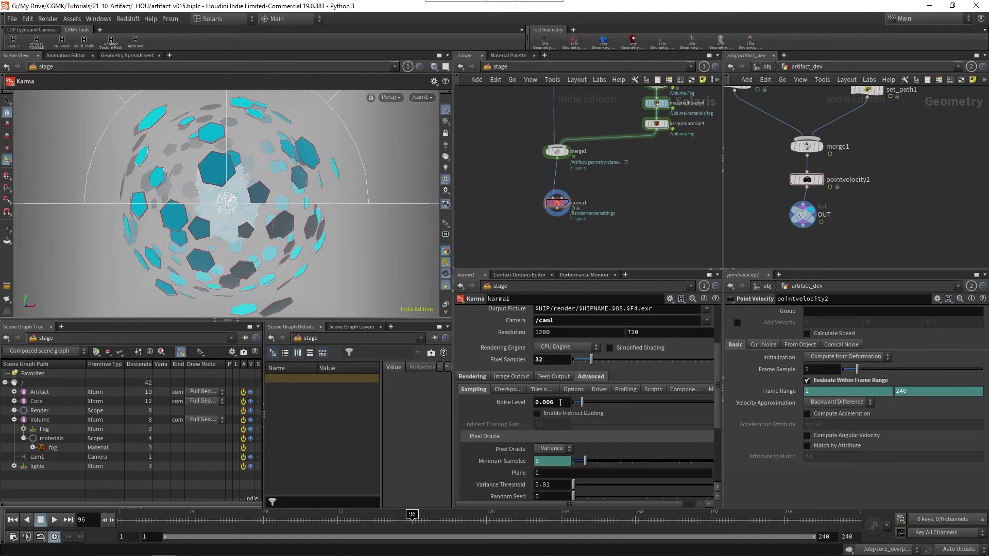
left_click(560, 403)
key("BackSpace")
type("8")
key("Return")
left_click(471, 377)
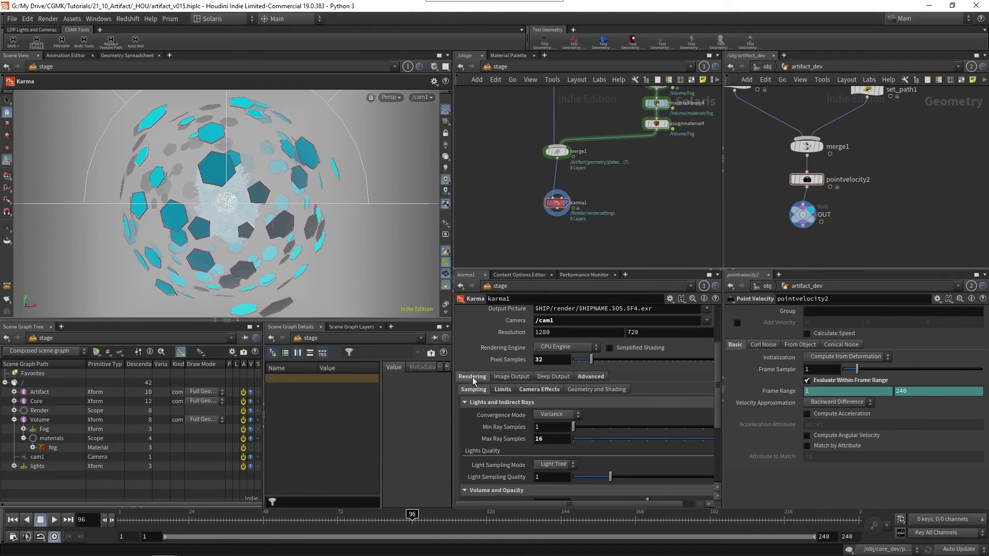
left_click(551, 361)
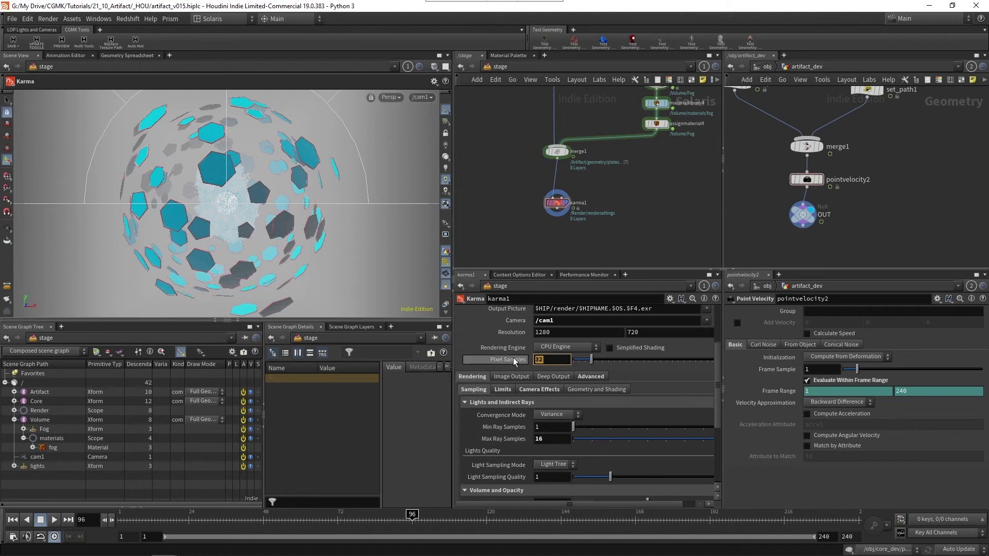
left_click(555, 438)
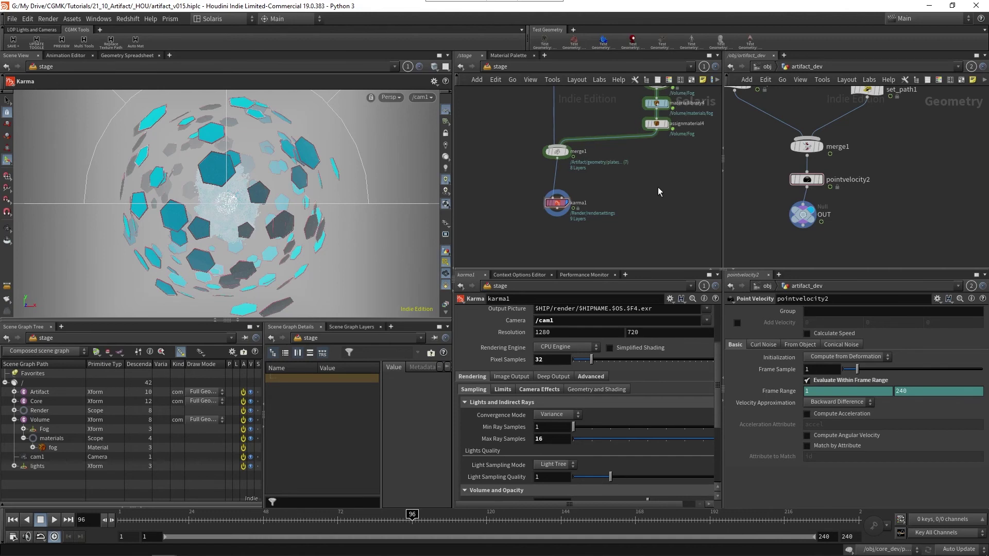
double_click(558, 438)
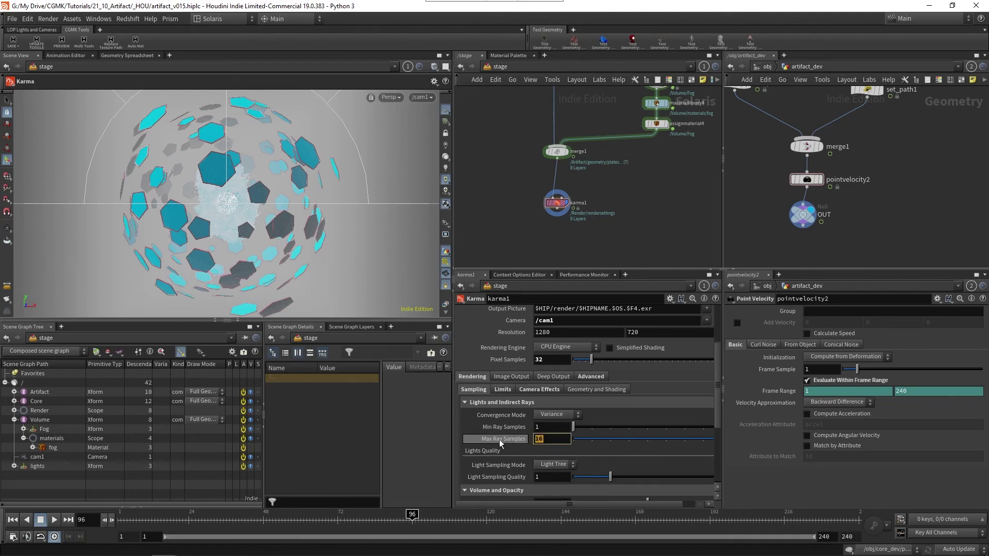
type("32")
key("Return")
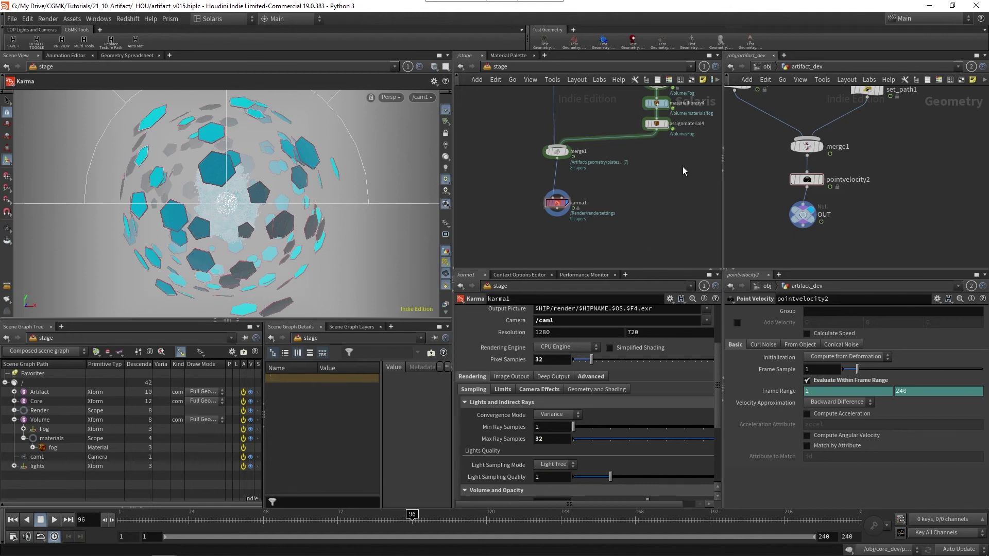
left_click_drag(550, 438, 502, 441)
type("16")
key("Return")
left_click_drag(551, 359, 472, 365)
type("64")
key("Return")
double_click(540, 359)
type("32")
key("Return")
scroll(716, 407, "up", 5)
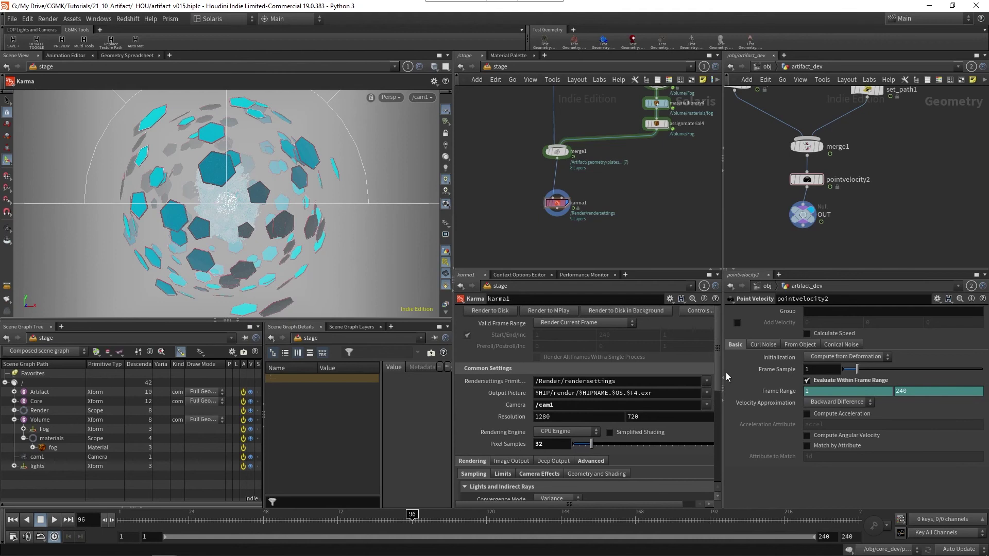
left_click_drag(683, 393, 535, 393)
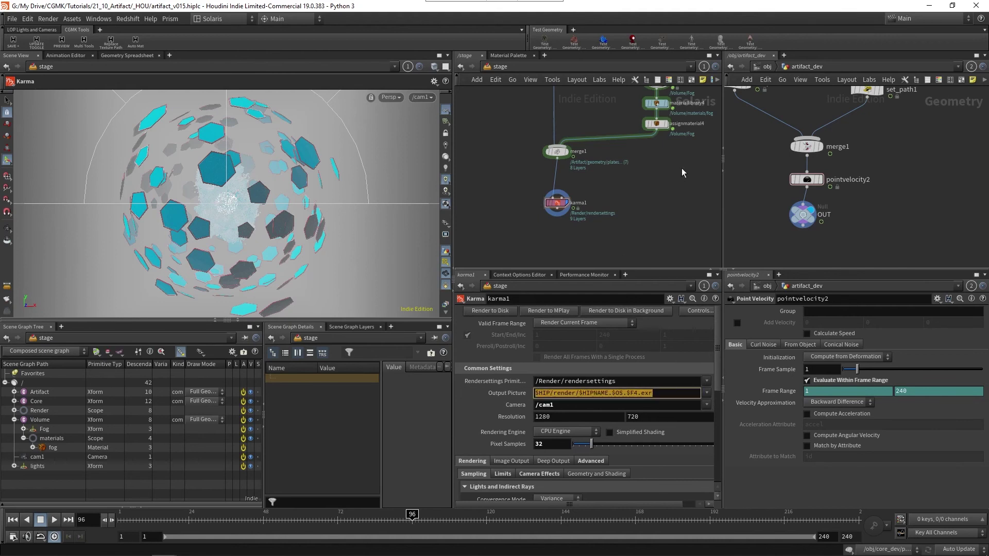
scroll(719, 337, "down", 3)
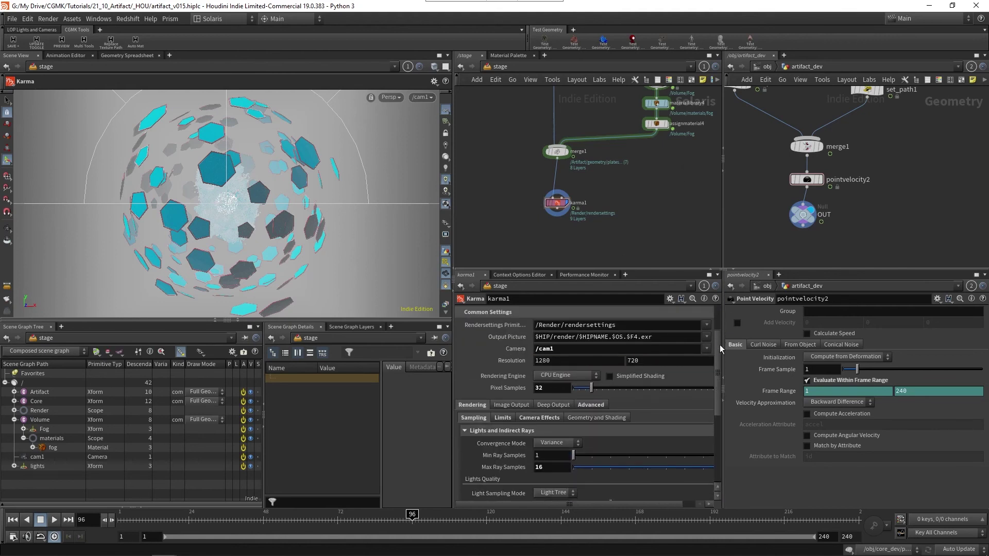
scroll(719, 345, "up", 3)
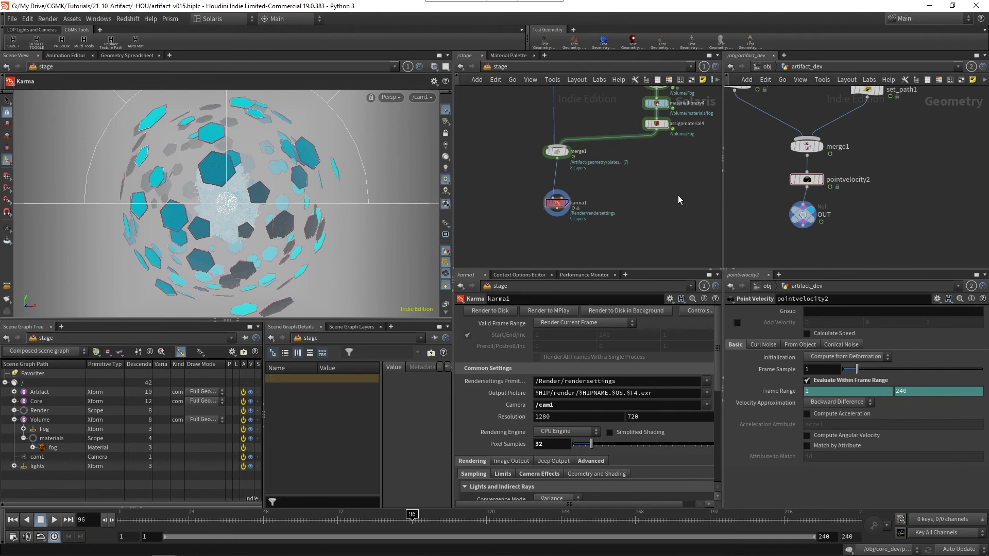